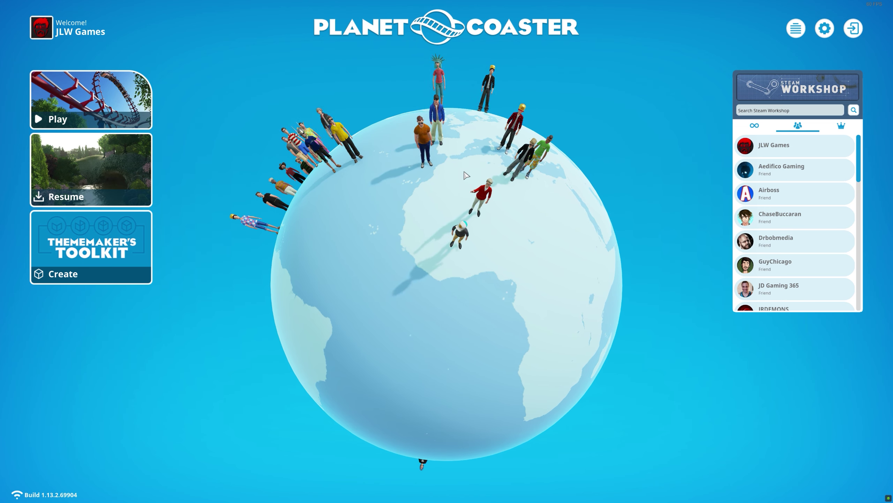
From the Play menu, enter the Scenario Editor and begin a New Scenario
left_click(91, 100)
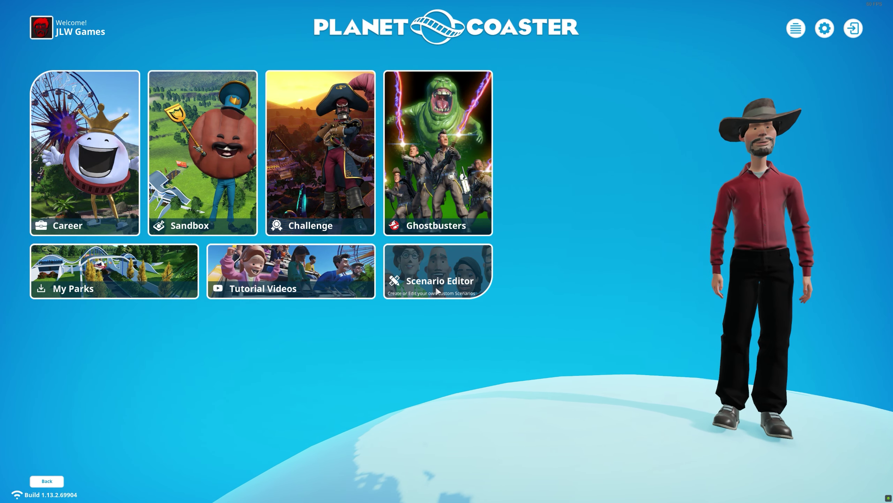
left_click(456, 270)
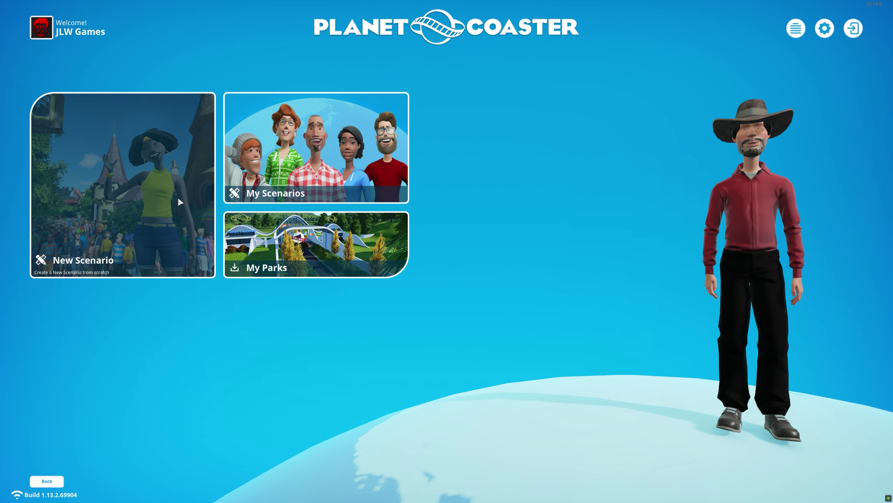
left_click(179, 202)
Choose a Custom environment based on Deciduous and set Detail 2 to Asphalt
left_click(418, 262)
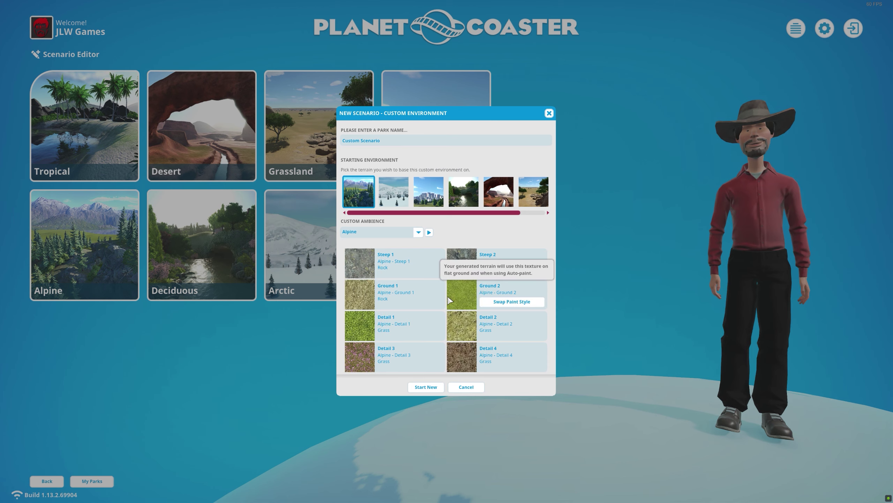
left_click(459, 184)
mouse_move(472, 274)
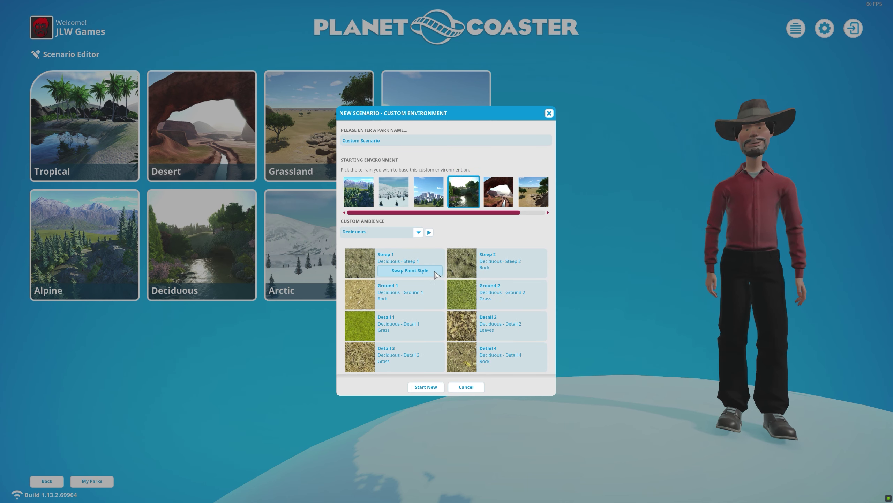
mouse_move(445, 308)
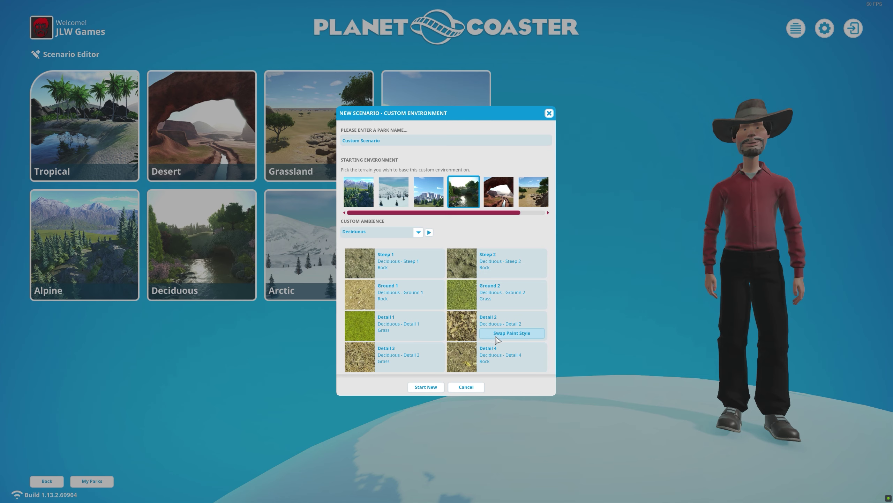
left_click(499, 334)
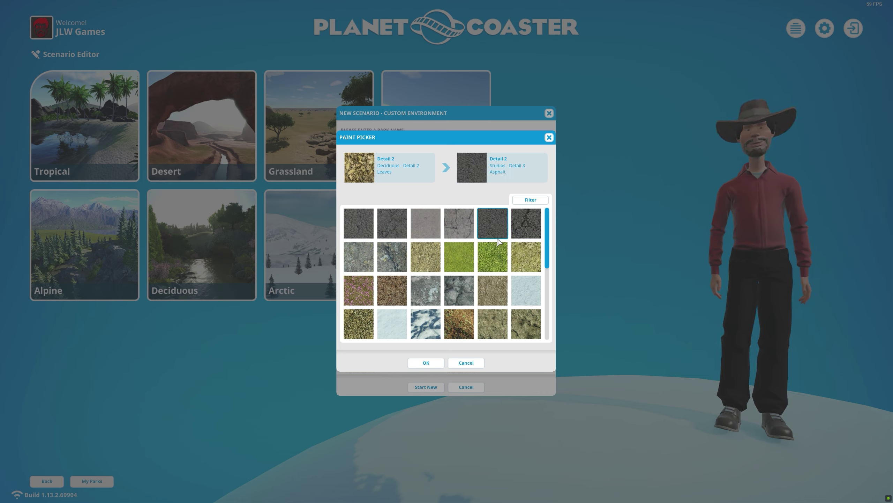
left_click(427, 362)
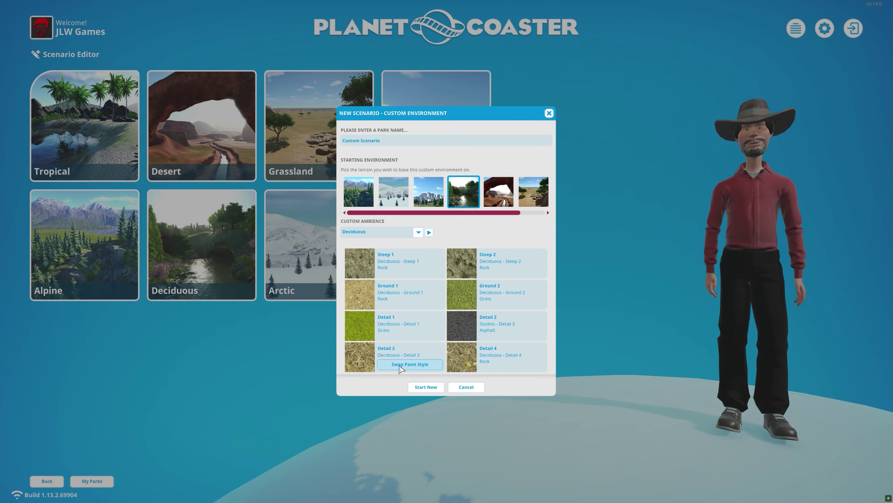
Set Detail 3 to City Tarmac Worn and Detail 4 to Concrete, leaving Ground 1 unchanged
left_click(401, 364)
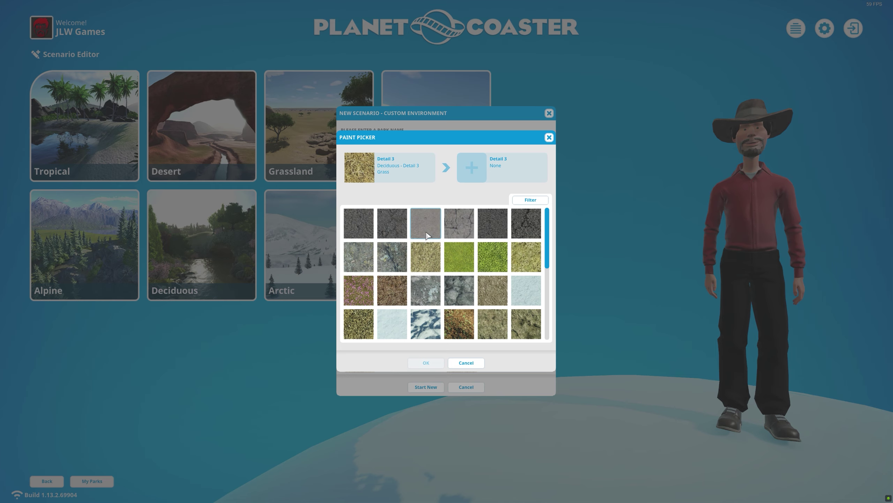
left_click(400, 229)
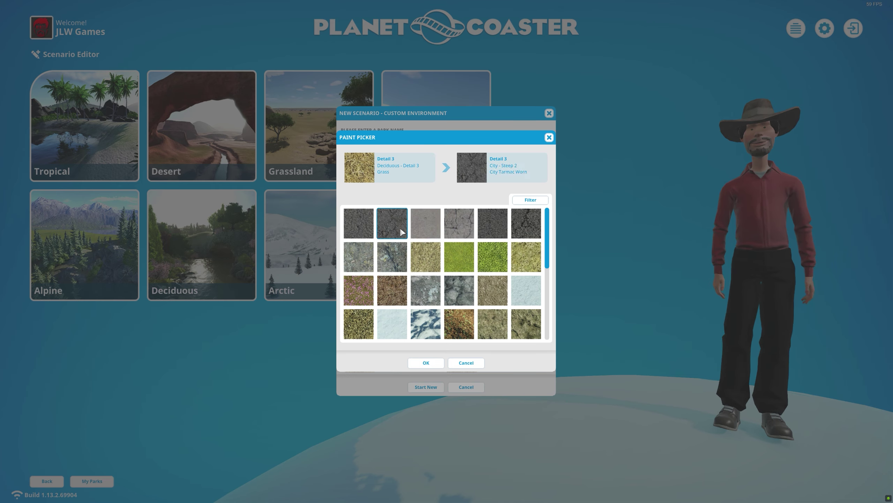
left_click(426, 362)
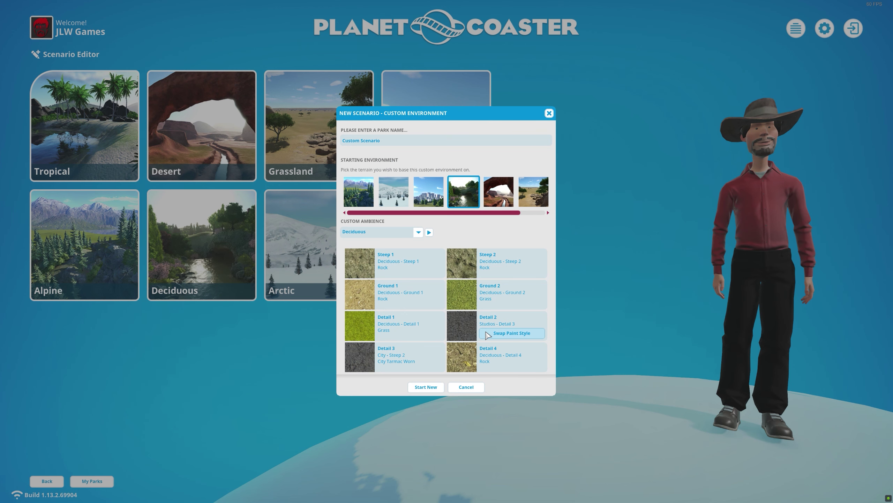
left_click(511, 364)
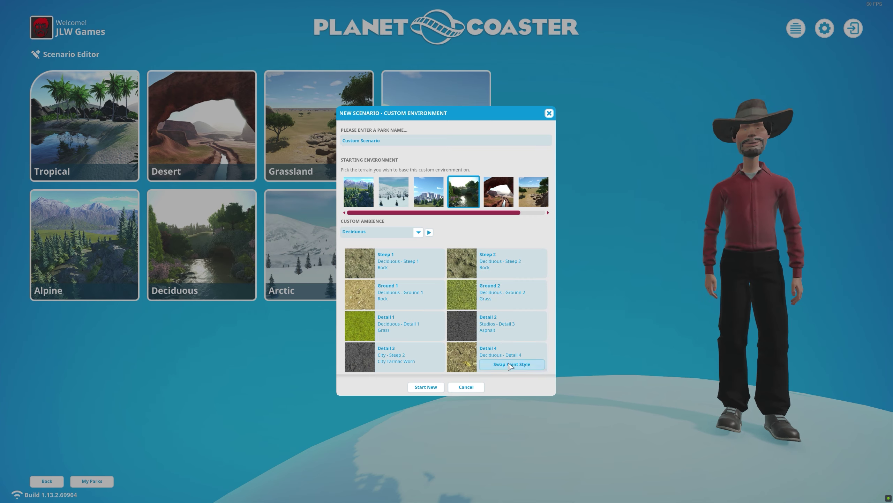
left_click(431, 223)
left_click(426, 363)
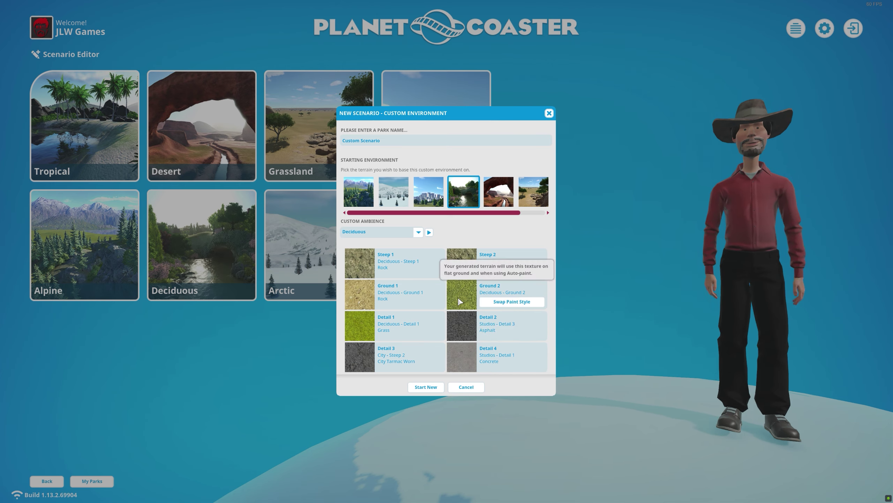
left_click(399, 302)
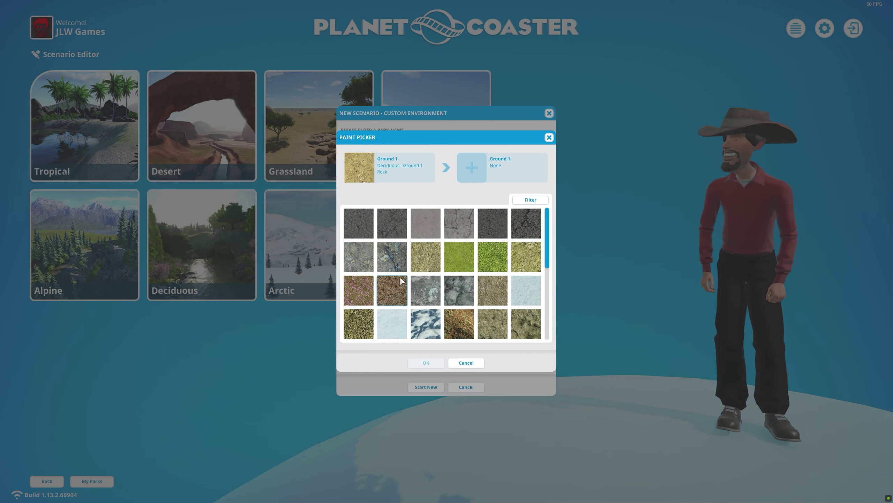
left_click(462, 360)
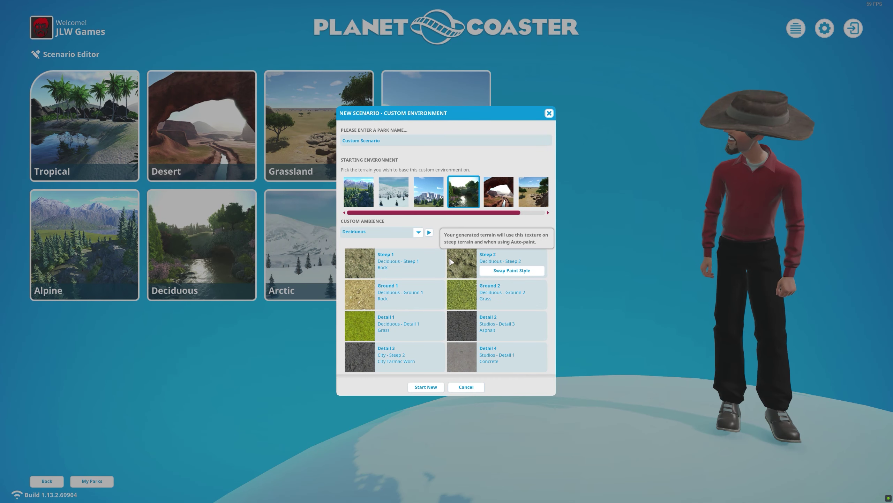
Start the new custom scenario, continue past the notice, and bring up the Paths tools
left_click(426, 387)
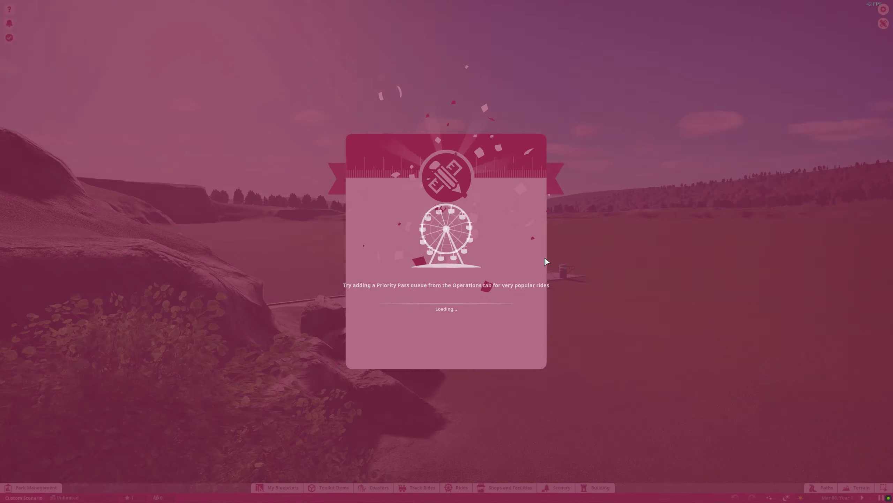
left_click(445, 354)
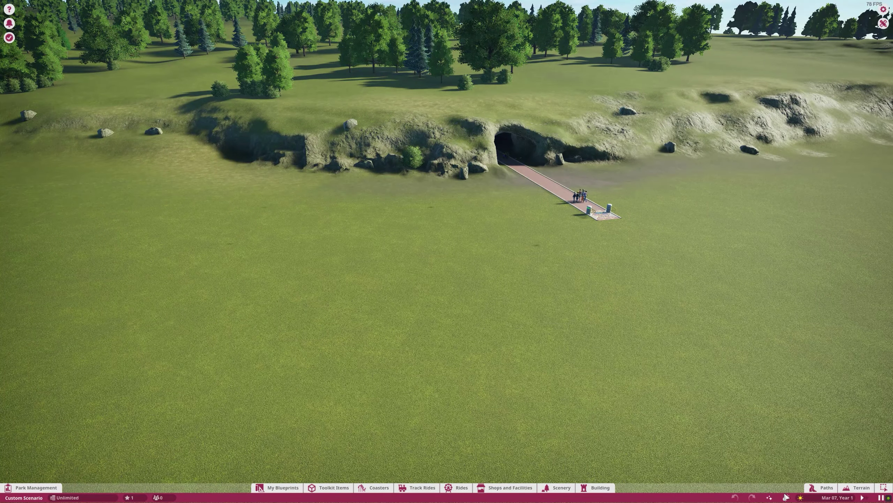
left_click(813, 493)
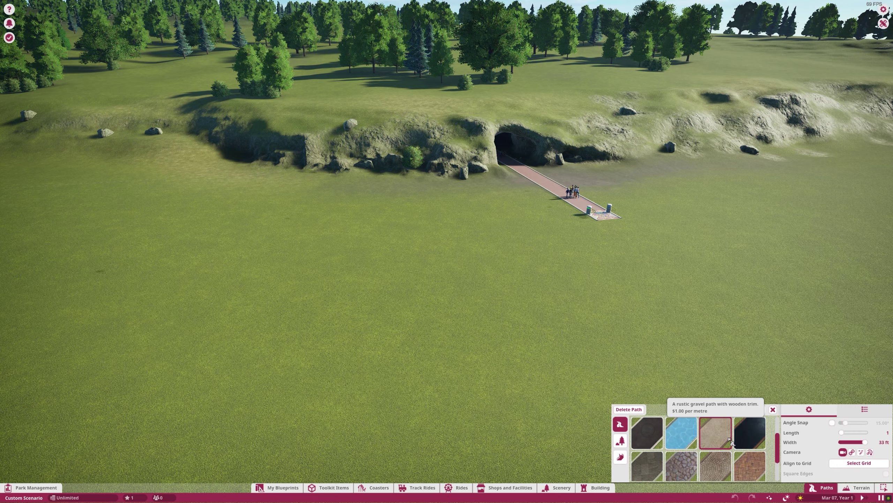
Trial a pill-shaped grey asphalt path piece with Select Grid, then close the Paths panel
left_click(716, 464)
scroll(453, 278, "up", 5)
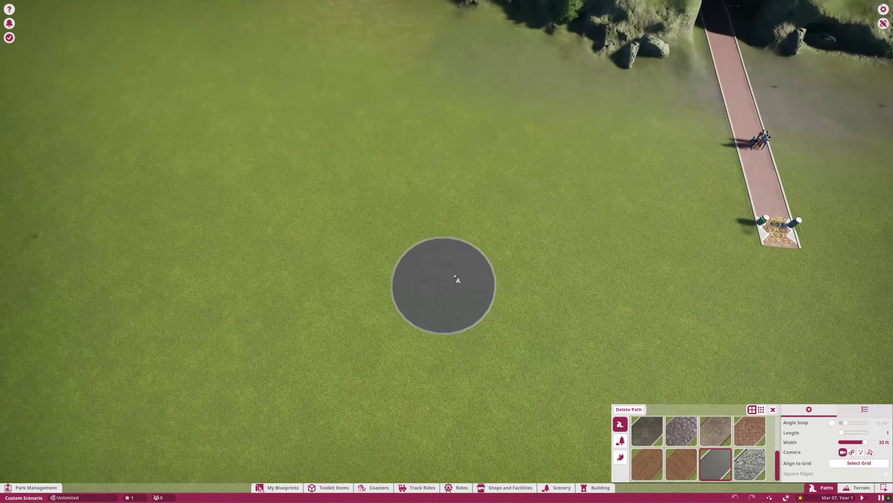
left_click(505, 243)
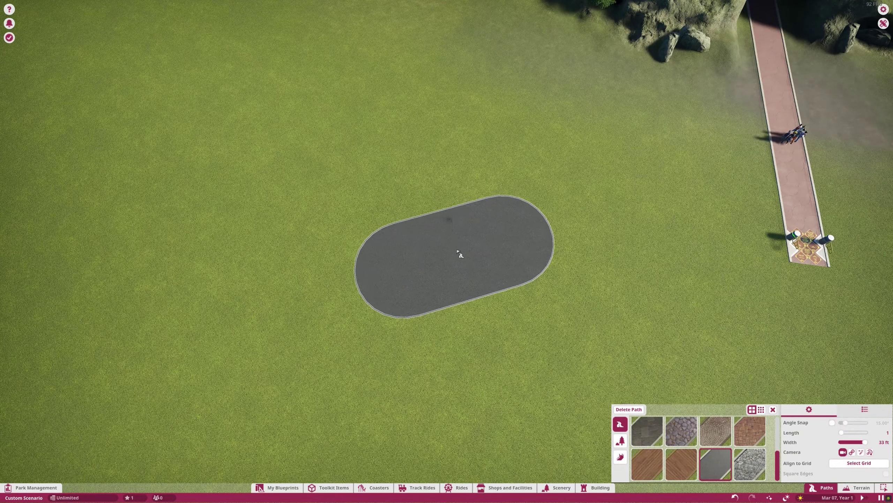
key("e")
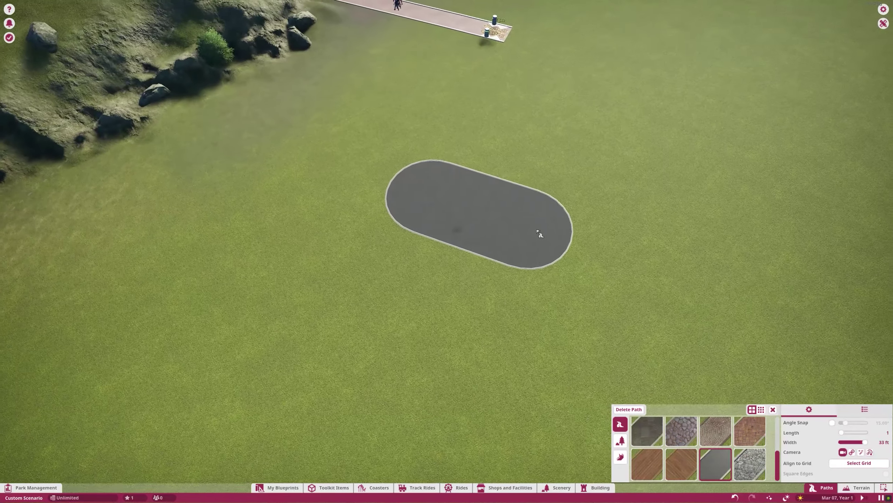
left_click(544, 236)
left_click(500, 256)
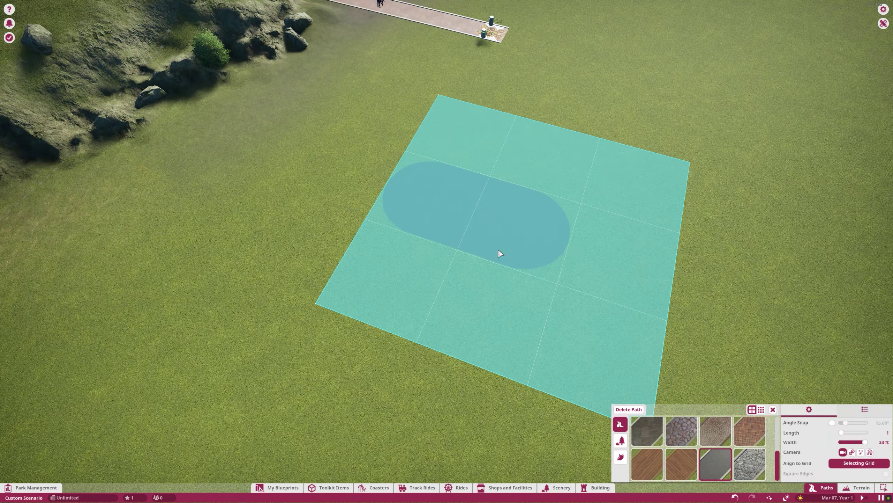
left_click(415, 295)
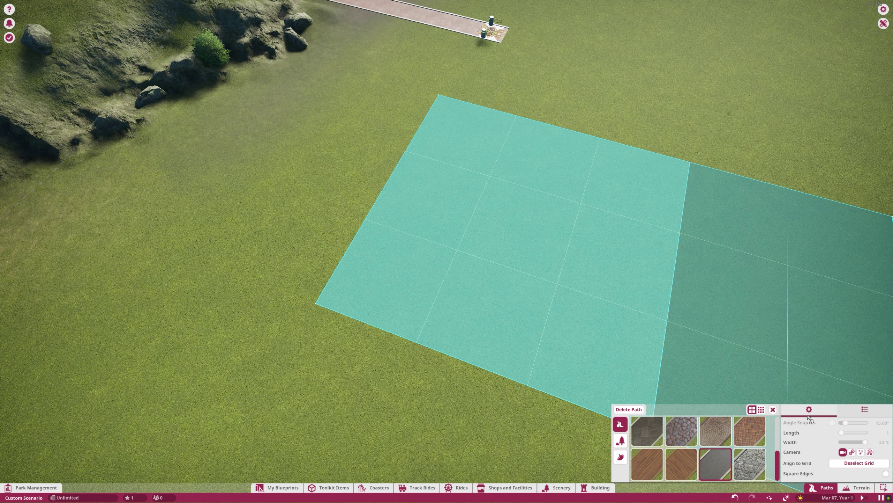
left_click(773, 410)
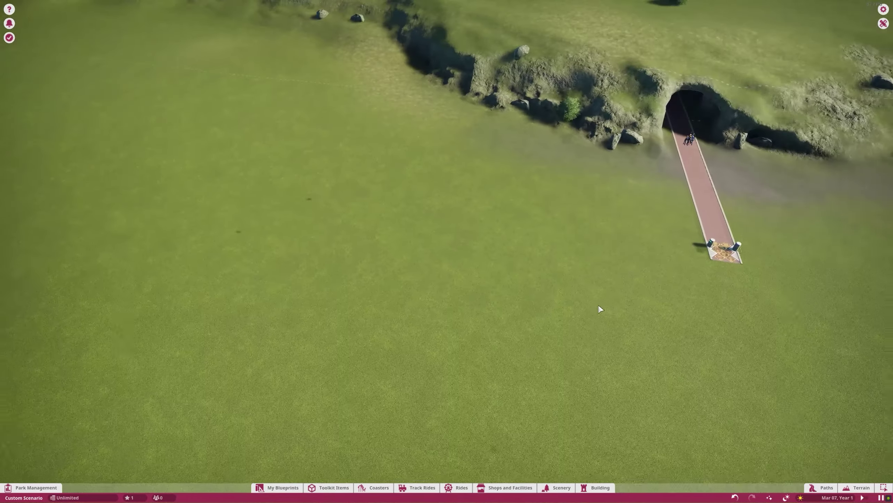
Search the scenery catalogue for 'car' and place Car 1 on the grass
key("e")
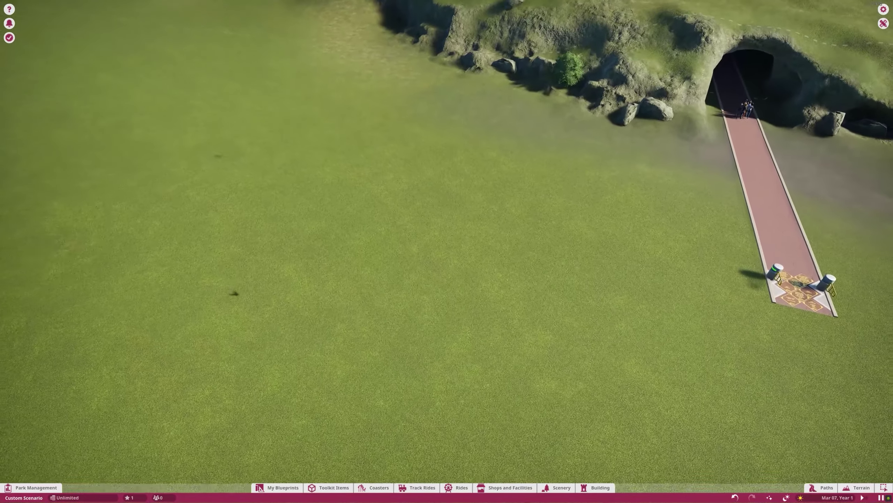
scroll(589, 272, "down", 5)
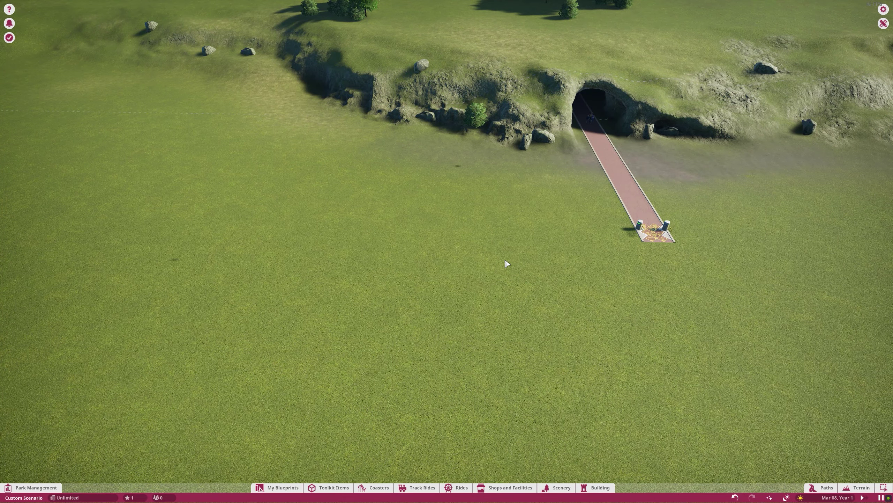
key("e")
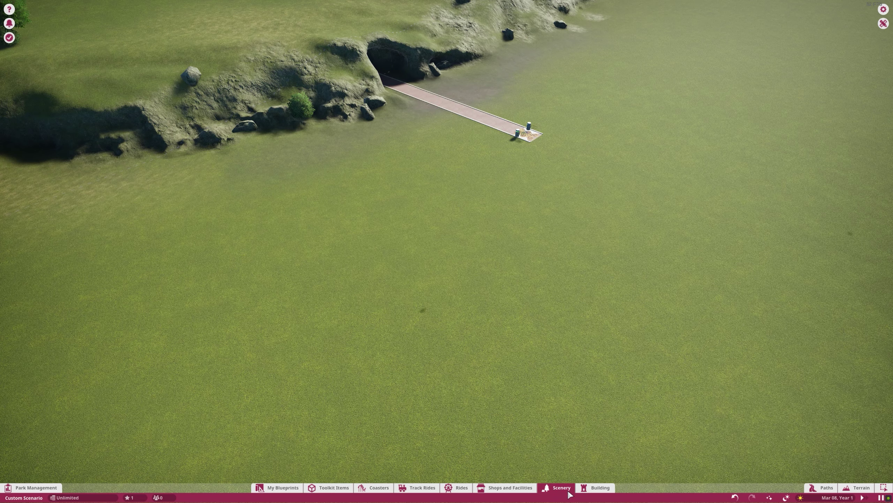
right_click(379, 265)
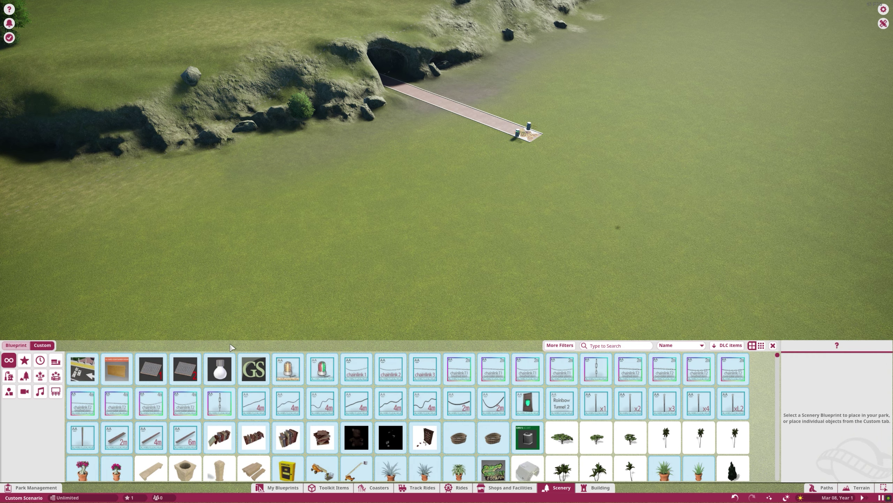
left_click(600, 346)
type("car")
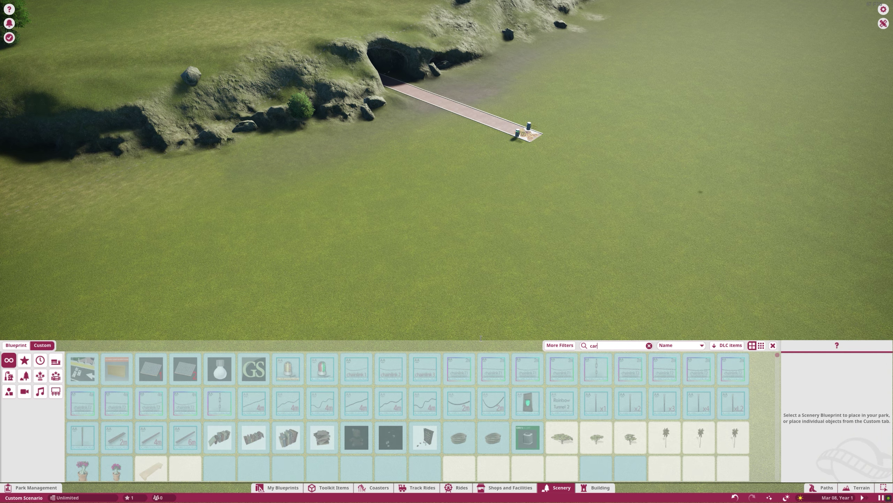
left_click(426, 411)
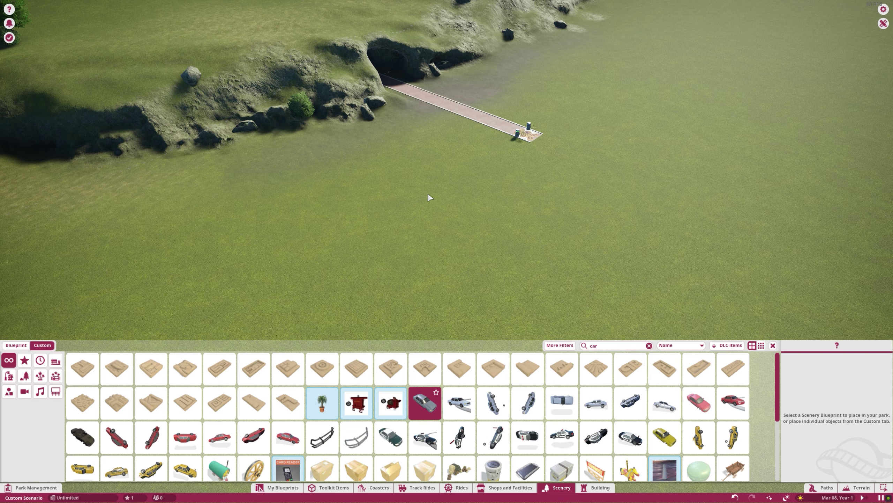
scroll(429, 214, "up", 5)
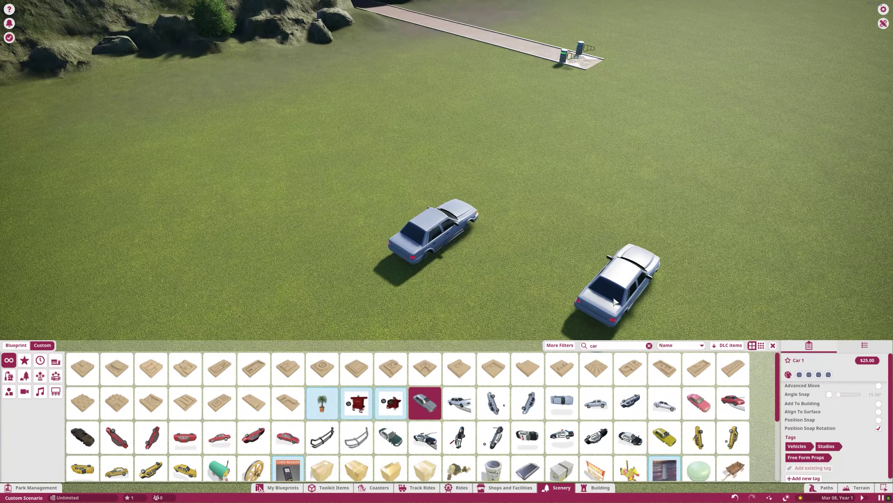
right_click(615, 289)
Fit Vehicle Wheel 1 pieces at the wheel arches and box-select the car with its wheels
type("wheel")
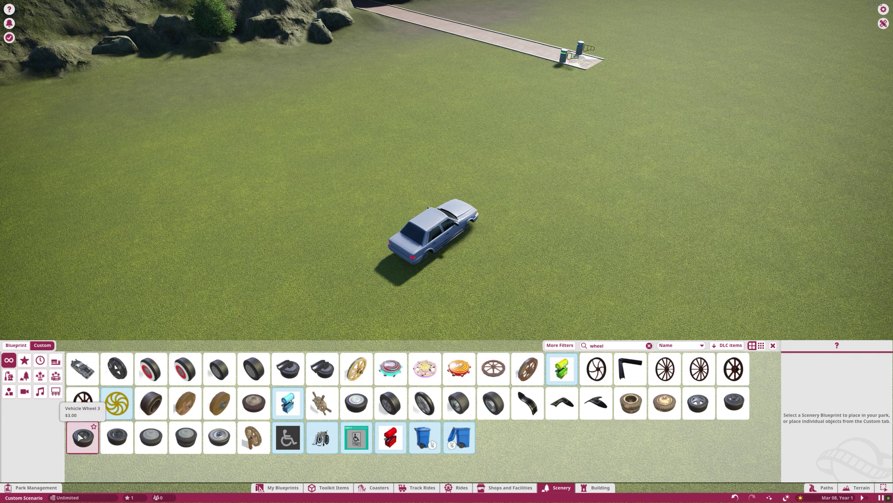
left_click(700, 409)
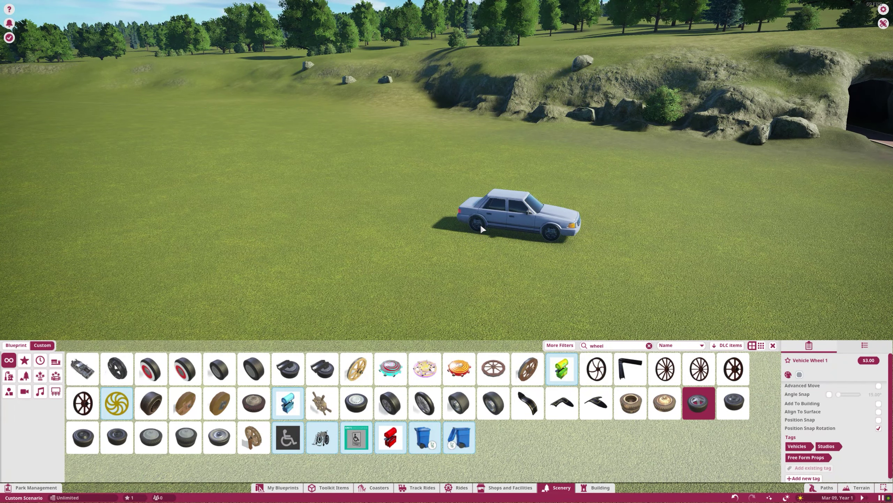
key("q")
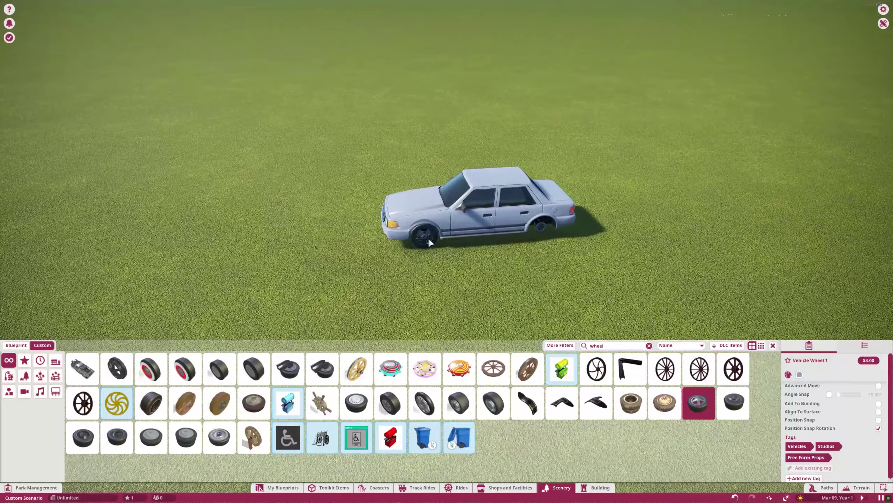
key("q")
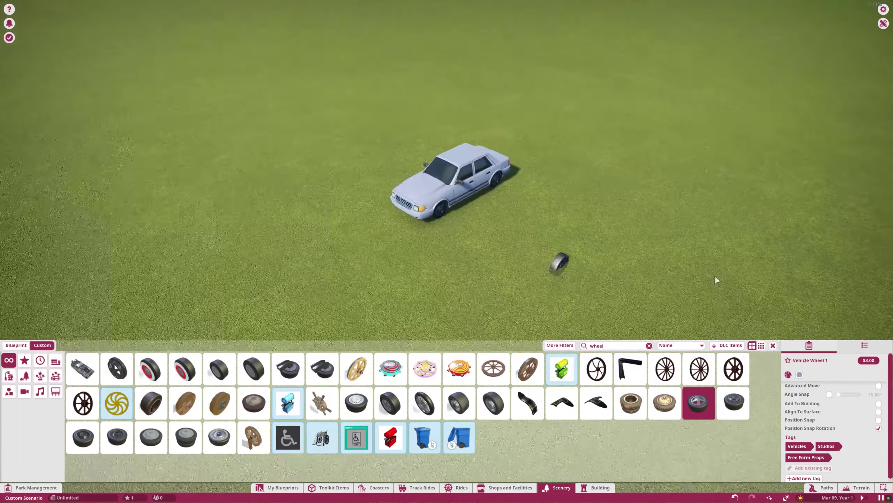
key("Escape")
key("Escape")
left_click_drag(346, 132, 587, 294)
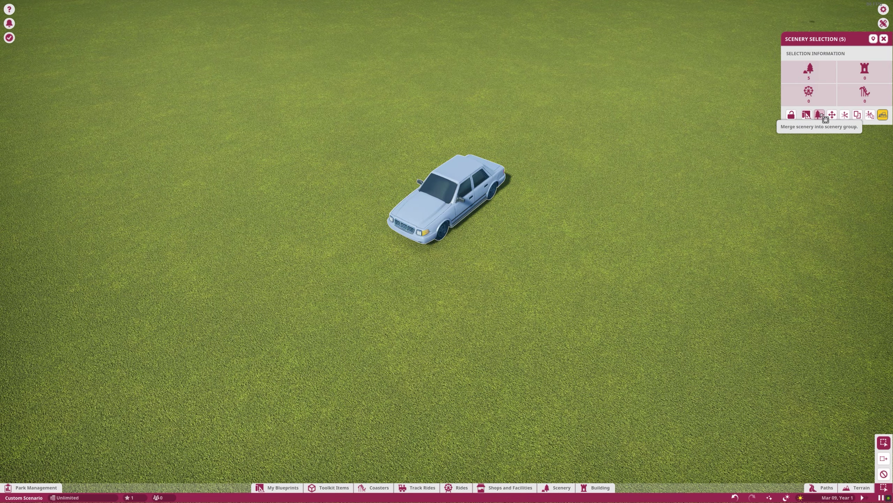
Merge the selected car and wheels into one scenery group
left_click(821, 115)
key("e")
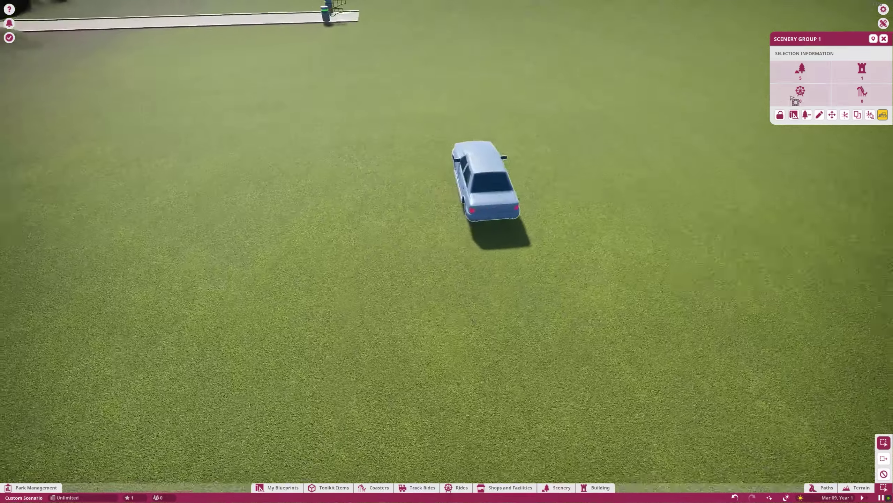
key("Escape")
key("e")
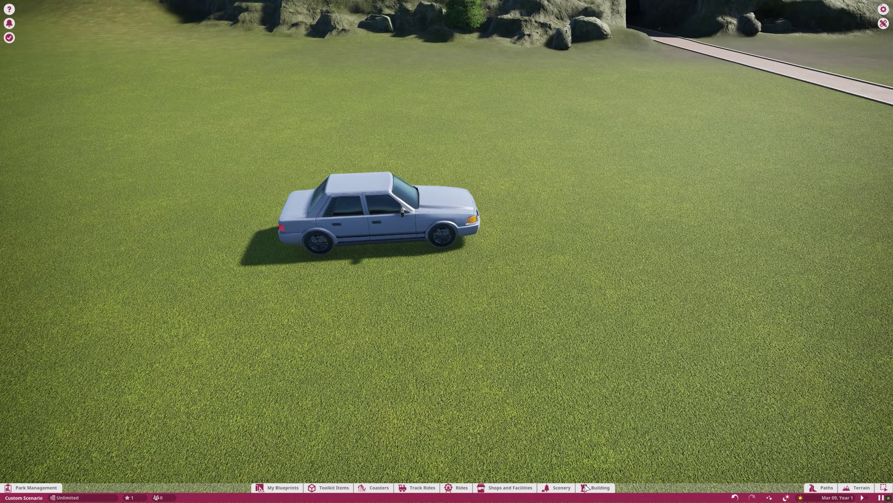
Reopen the scenery browser on the Custom shapes category and scroll through the primitives
left_click(559, 487)
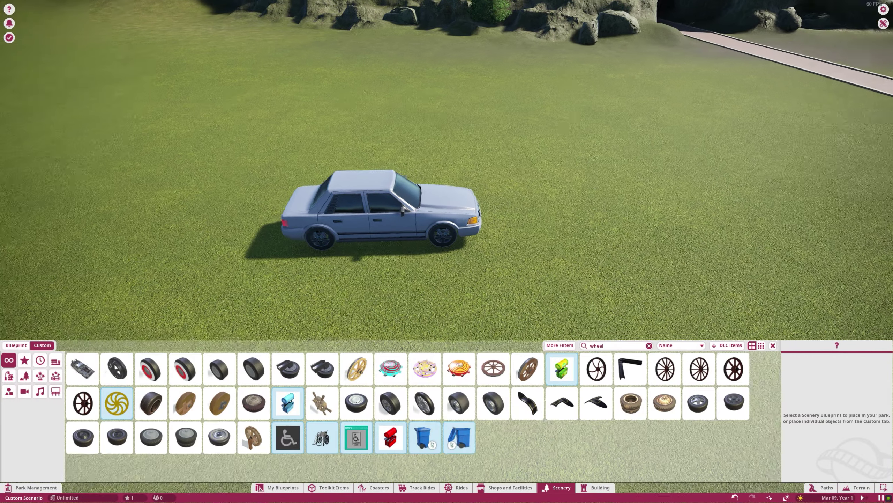
key("e")
key("w")
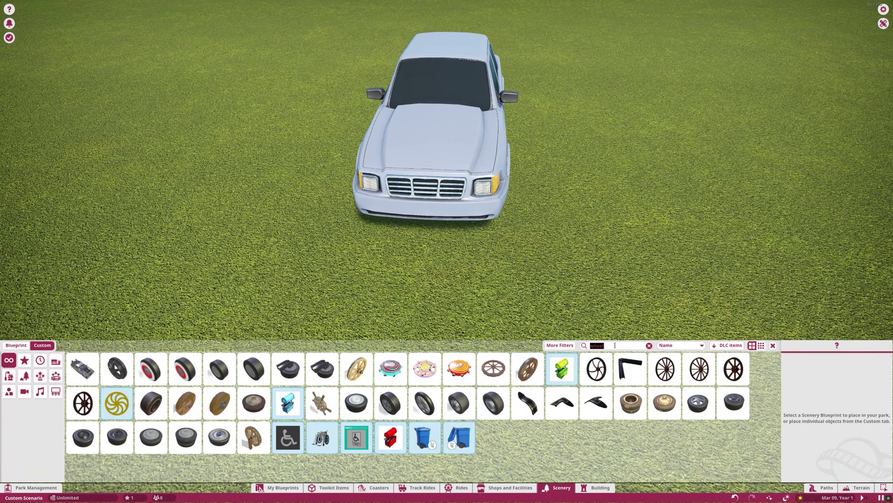
left_click(9, 391)
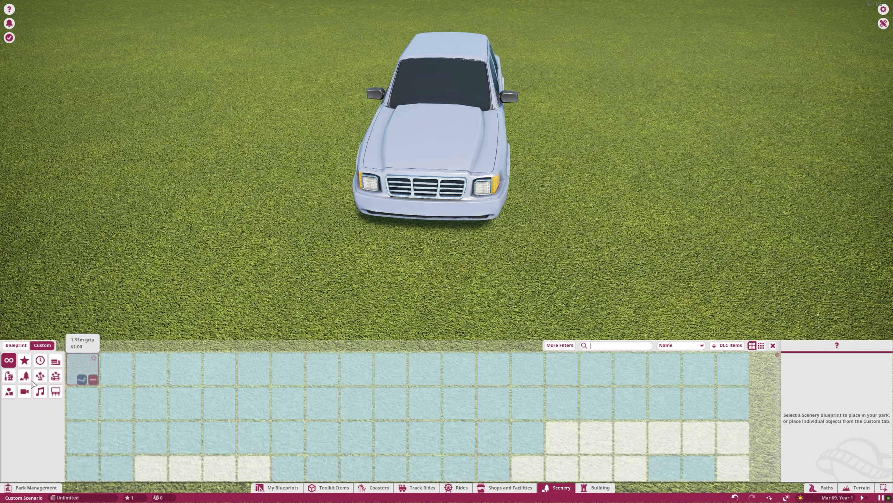
mouse_move(454, 384)
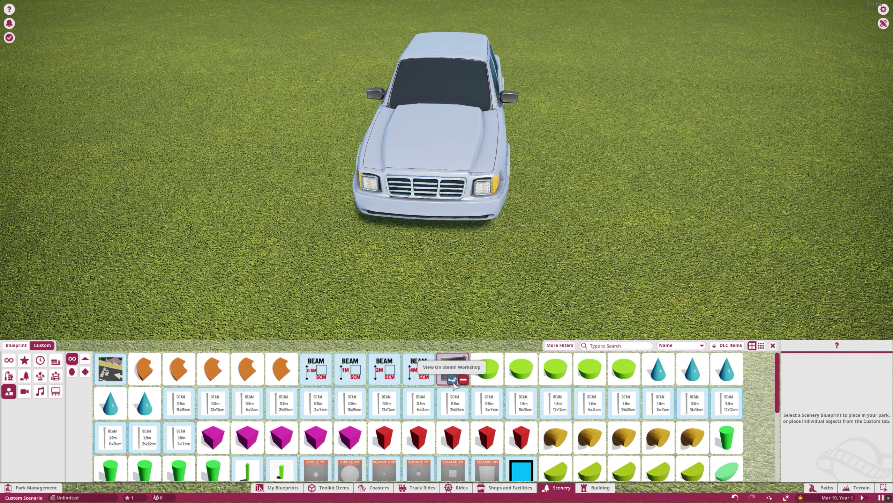
scroll(467, 394, "down", 3)
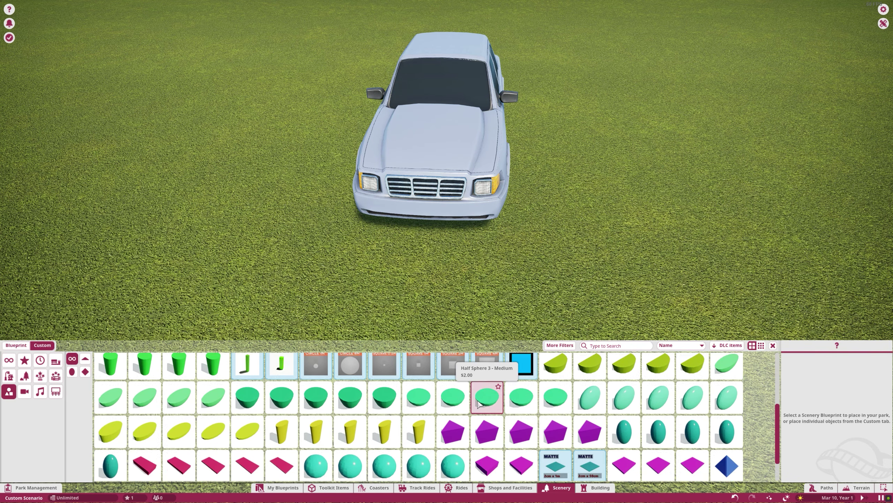
scroll(479, 403, "down", 1)
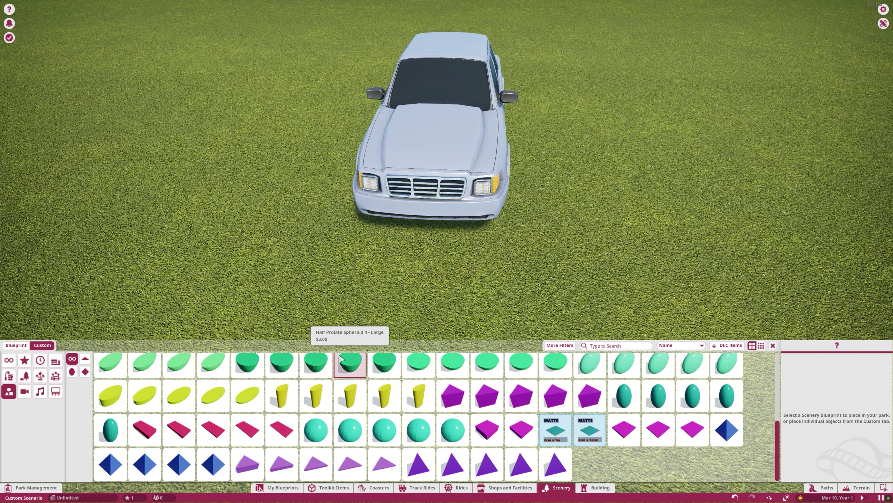
Choose Rectangle 5 - Extra Large and colour it white (E1E1E1)
left_click(281, 429)
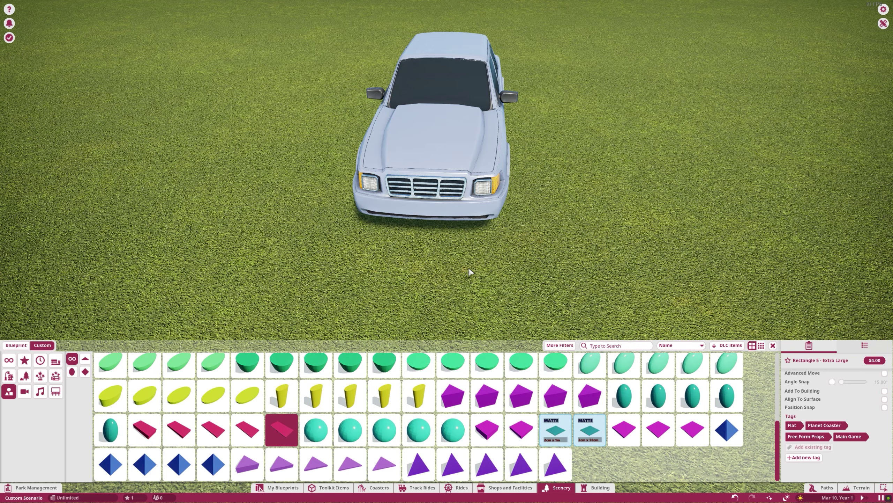
scroll(496, 247, "down", 5)
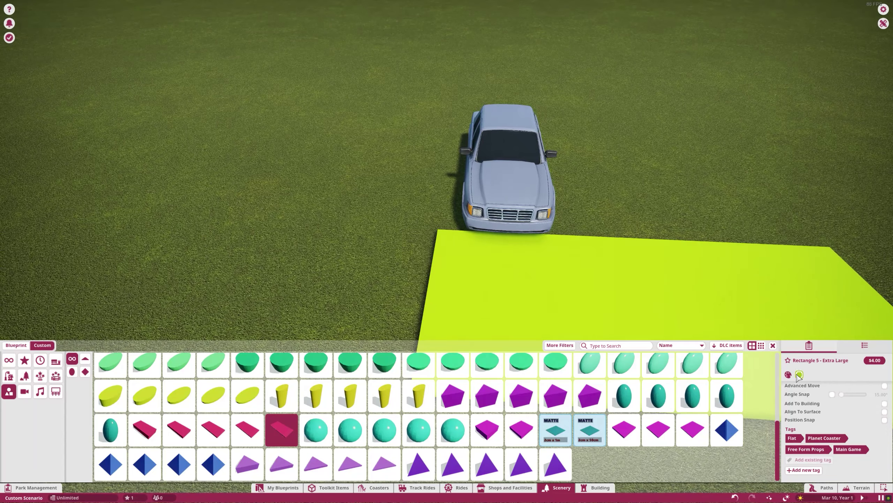
left_click(799, 375)
left_click(829, 324)
left_click(822, 363)
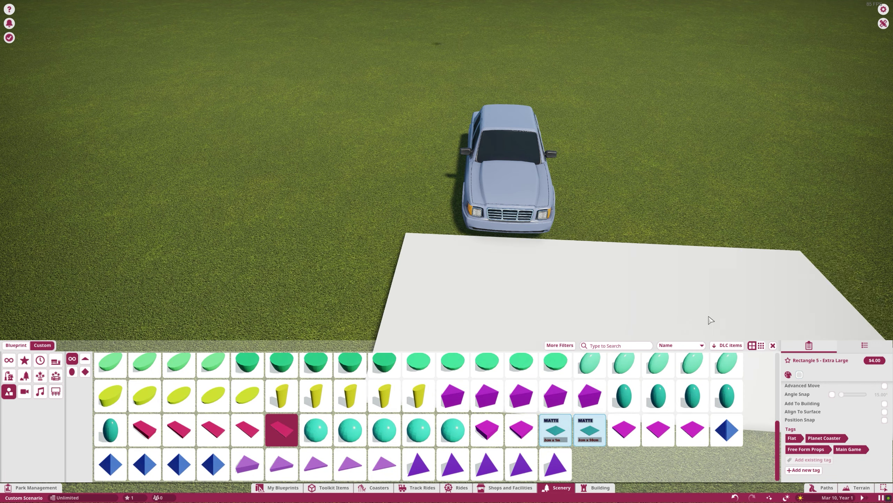
With Advanced Move, stand the rectangle upright beside the car and sink it into the ground
key("e")
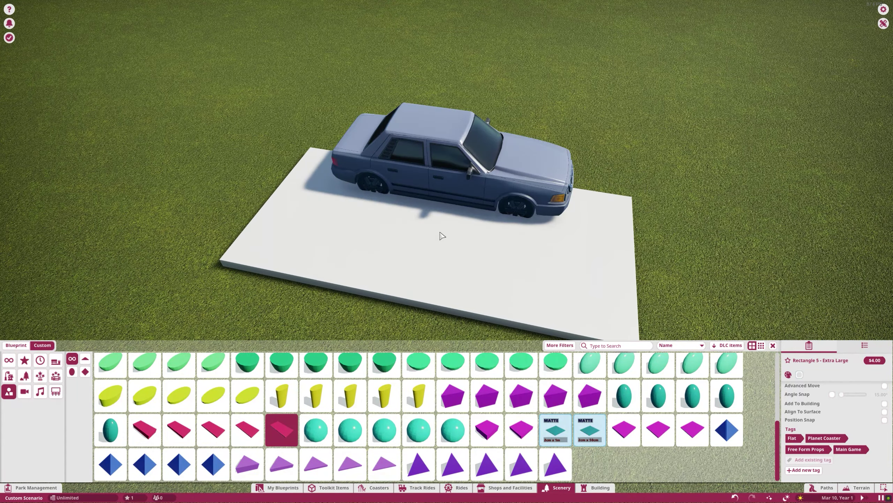
key("z")
left_click_drag(439, 168, 571, 193)
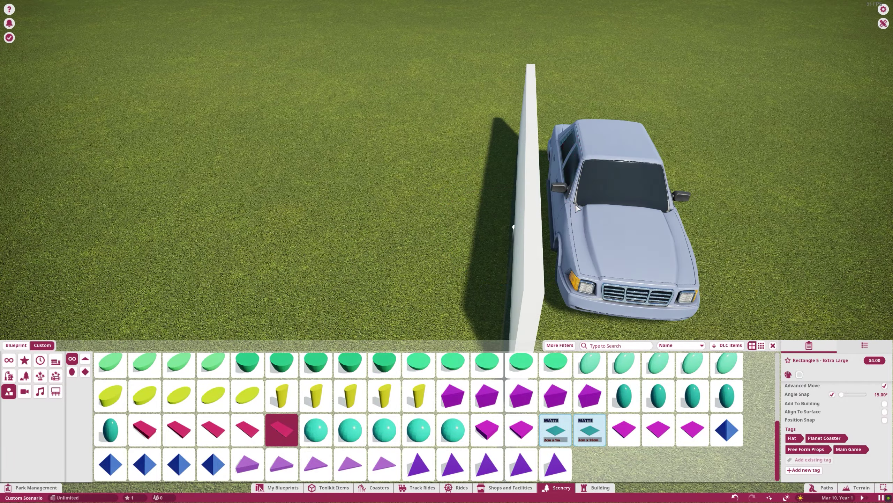
key("Tab")
left_click_drag(472, 226, 490, 291)
left_click_drag(493, 288, 336, 260)
left_click_drag(446, 263, 550, 305)
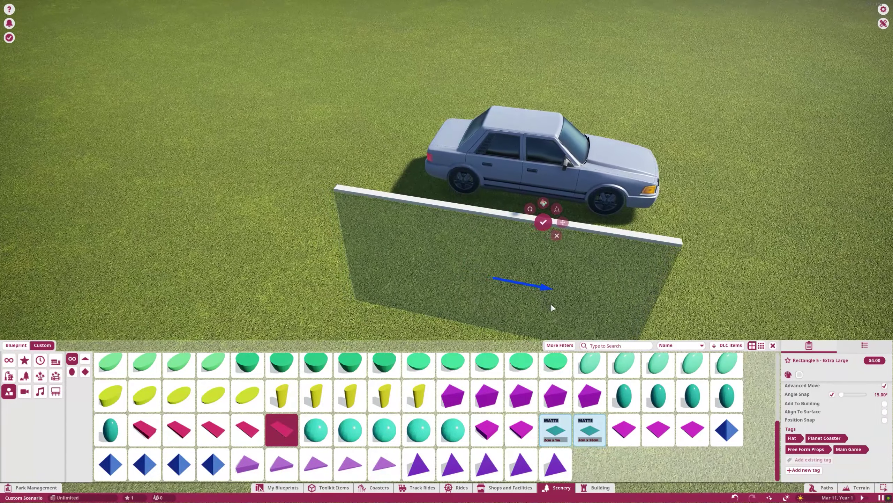
scroll(493, 281, "down", 5)
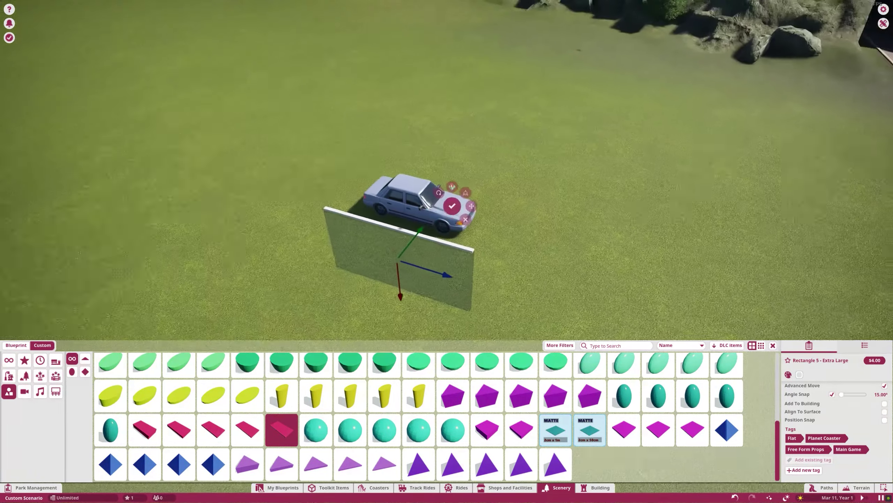
Position and rotate a white Large Rectangle strip as the last bay line, then deselect it
left_click_drag(516, 288, 408, 292)
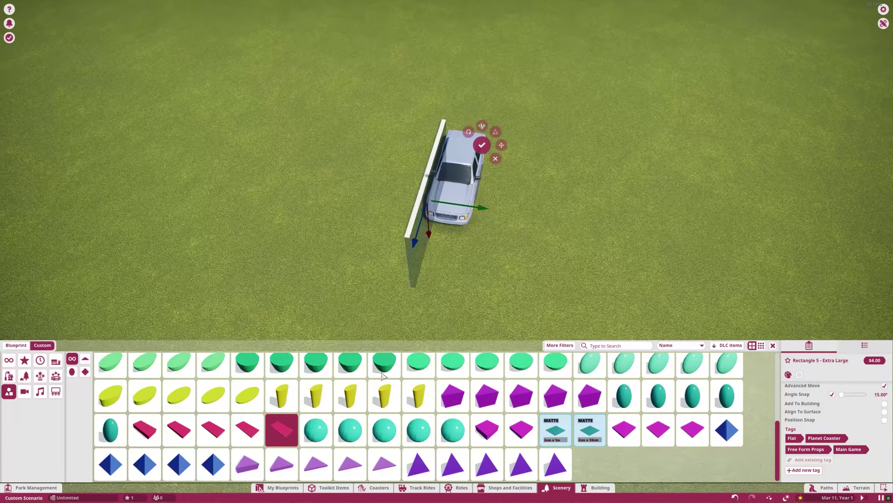
left_click(248, 444)
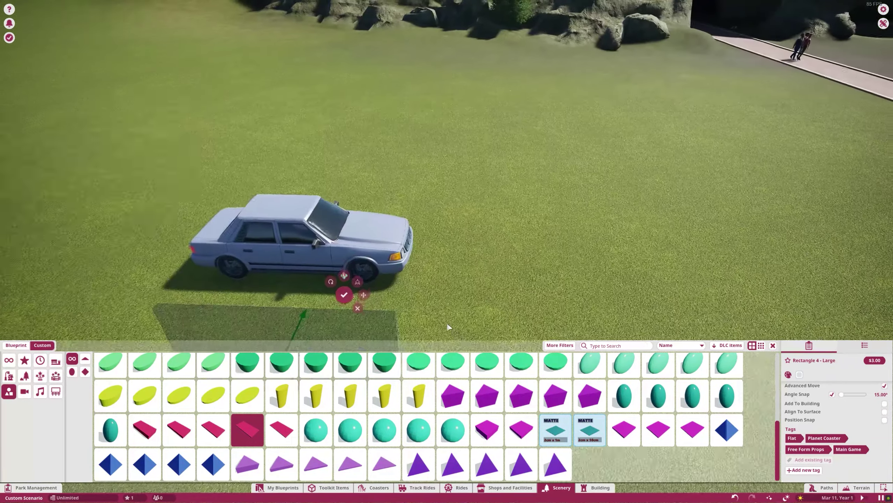
left_click_drag(408, 330, 389, 300)
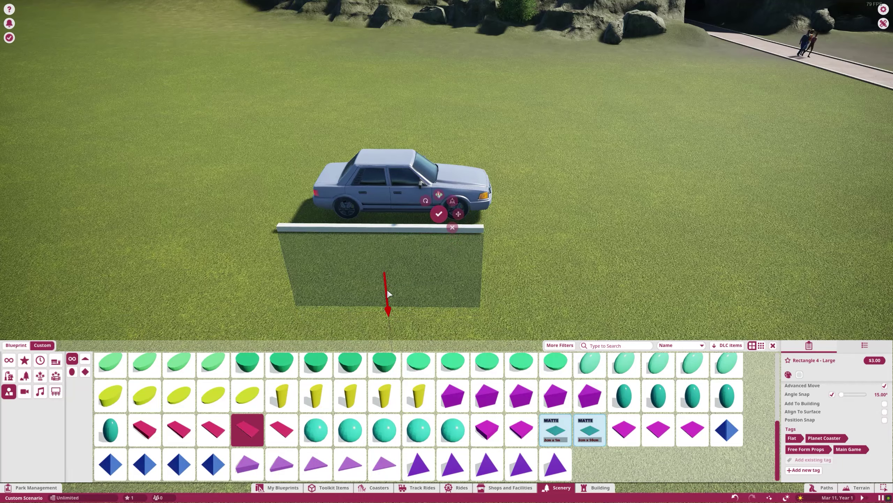
left_click_drag(435, 274, 537, 213)
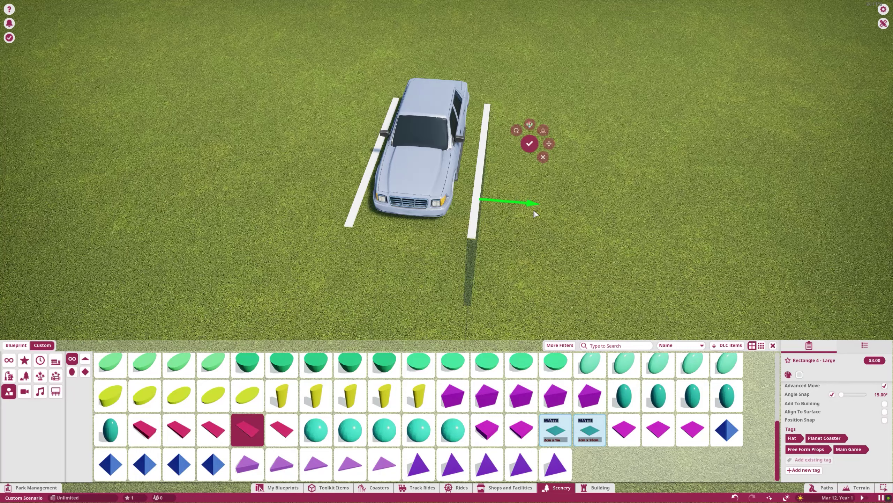
key("Tab")
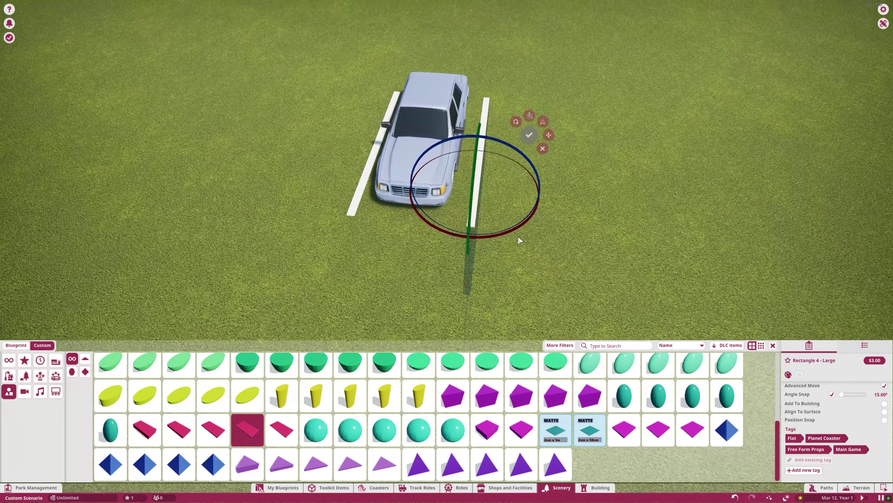
left_click_drag(521, 238, 408, 237)
key("Tab")
left_click_drag(454, 208, 413, 297)
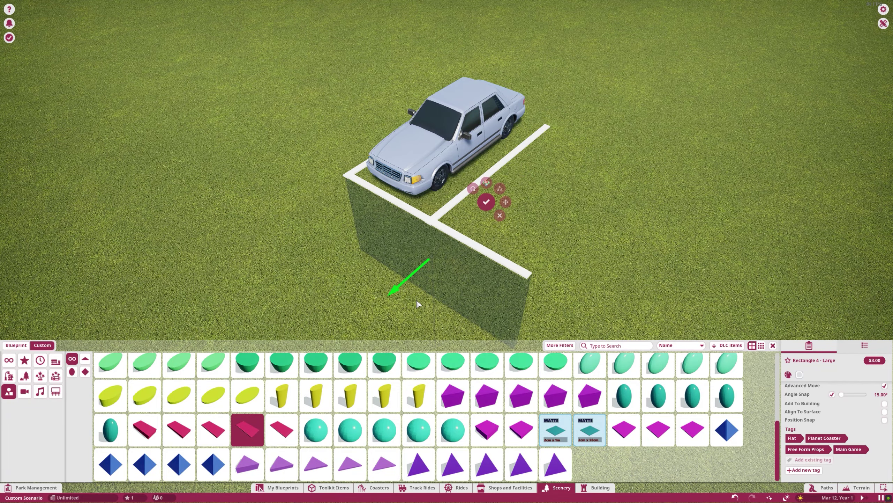
left_click_drag(419, 307, 446, 198)
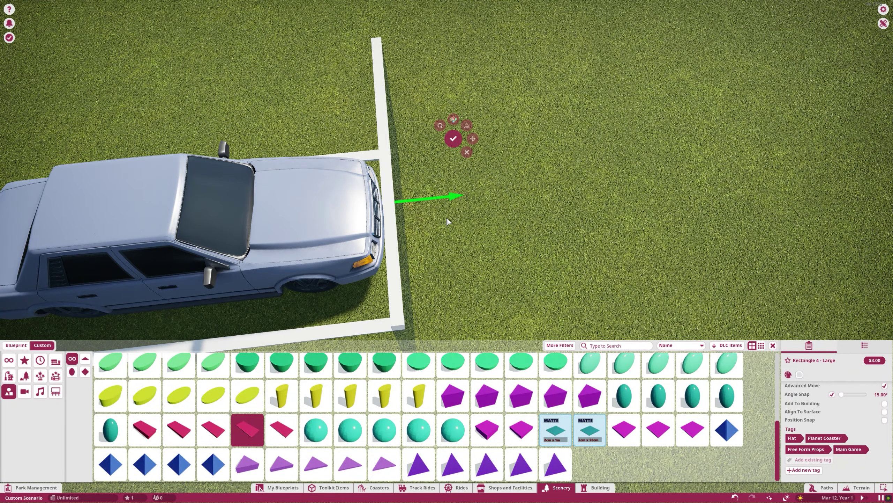
scroll(446, 220, "down", 8)
left_click_drag(574, 265, 658, 273)
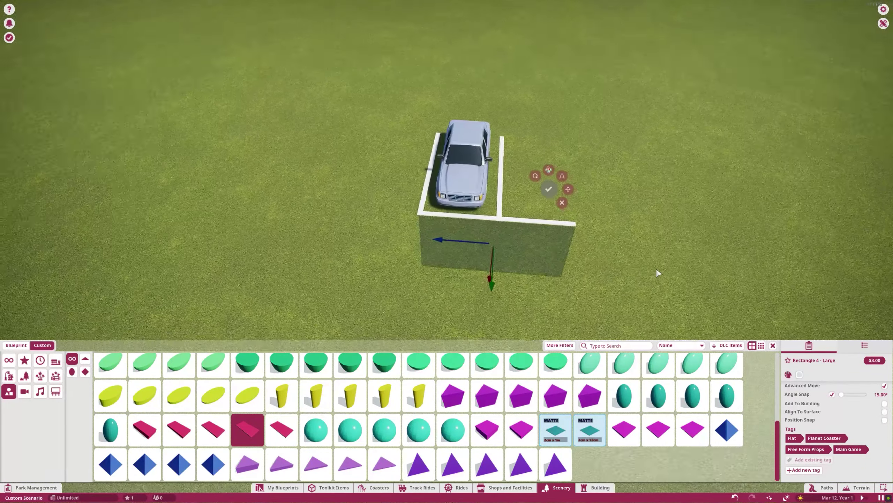
key("Delete")
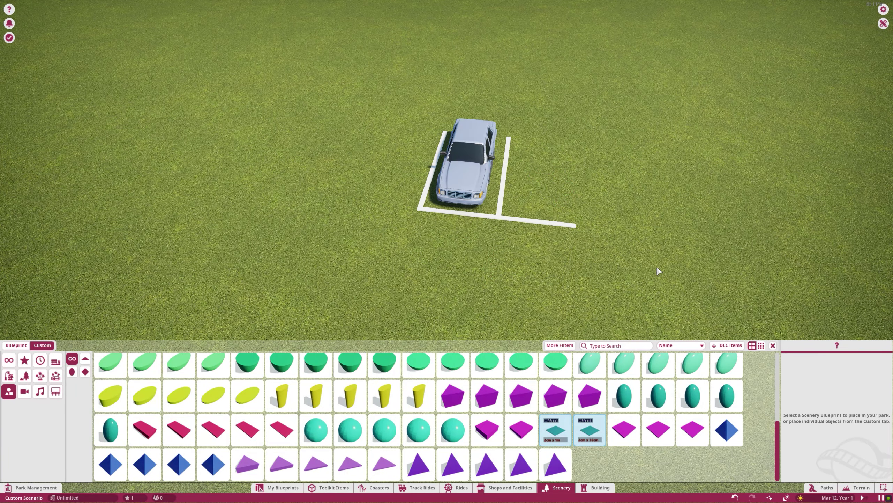
Use the marquee selection tool to select Scenery Group 2 holding the car and bay lines
left_click(883, 488)
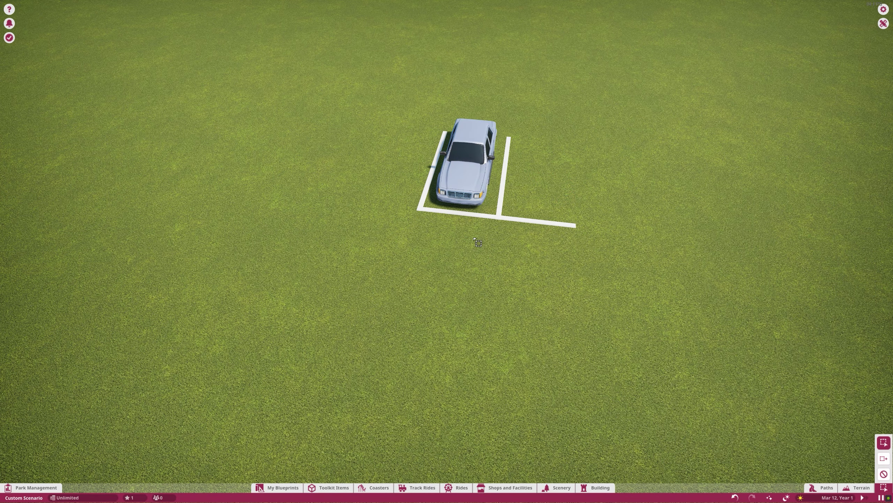
left_click(410, 201)
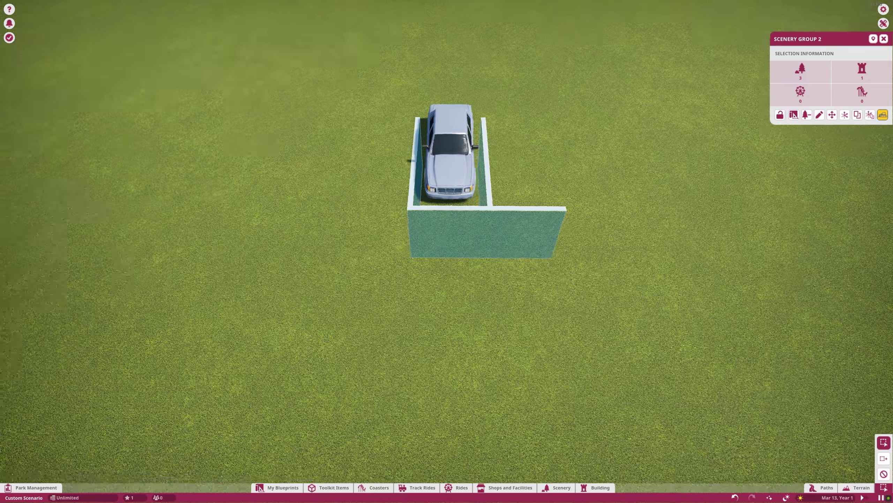
key("e")
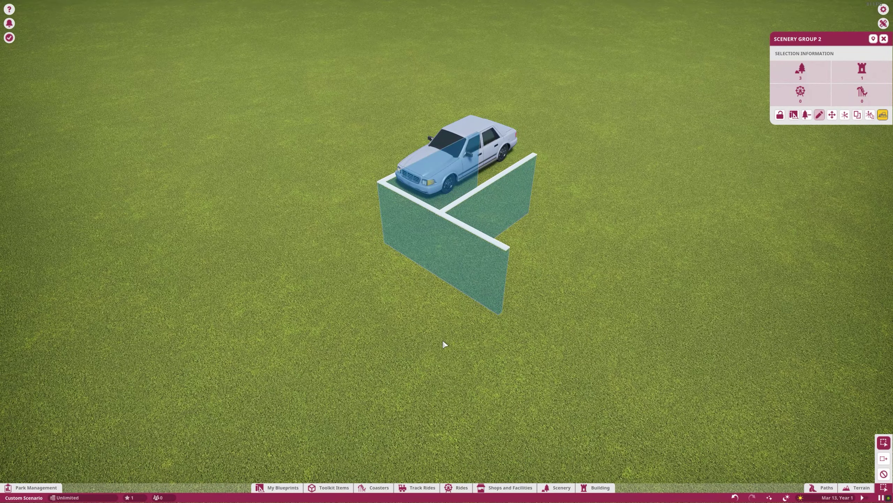
Edit the group, box-select the car and three bay lines, and place a copy with Advanced Move
key("r")
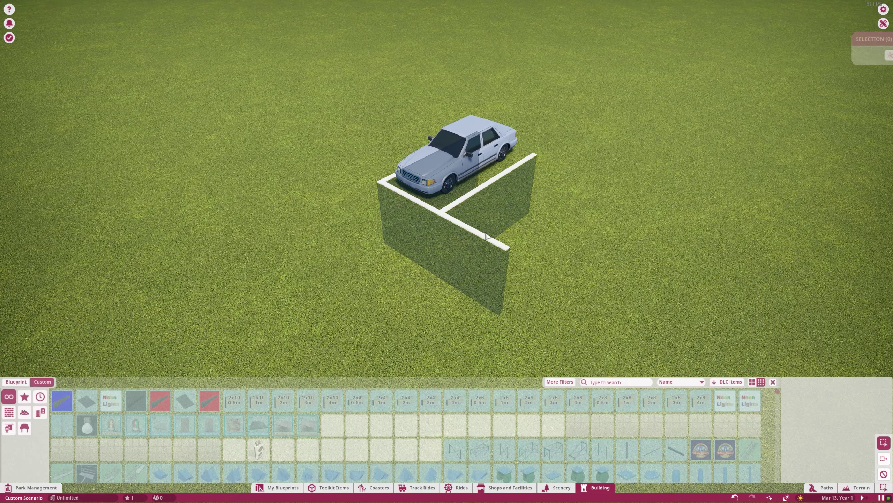
left_click_drag(451, 221, 278, 141)
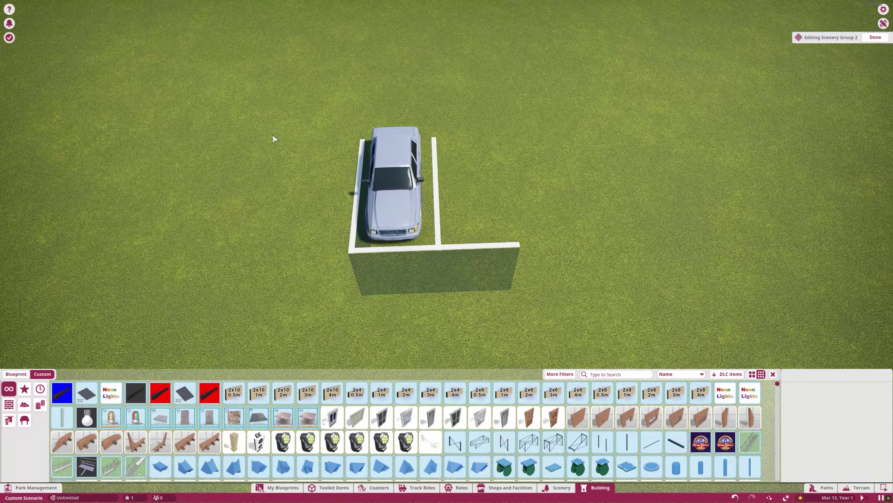
left_click_drag(341, 181, 613, 300)
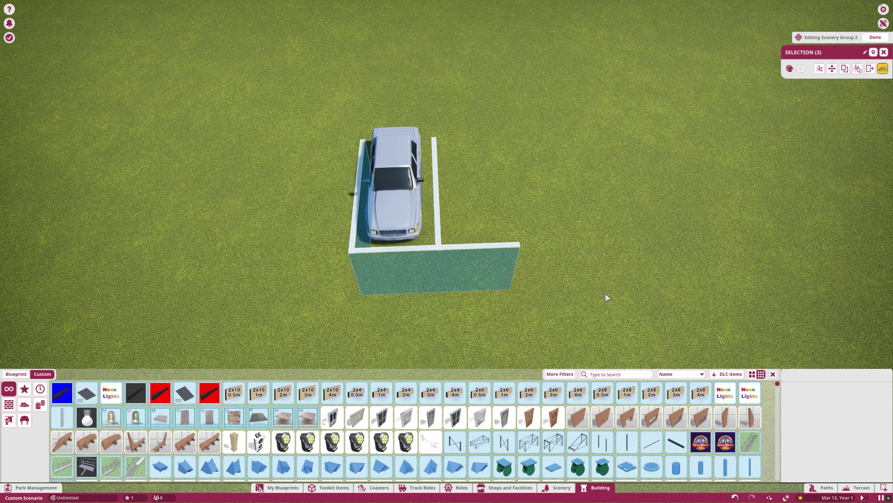
key("m")
scroll(572, 291, "up", 5)
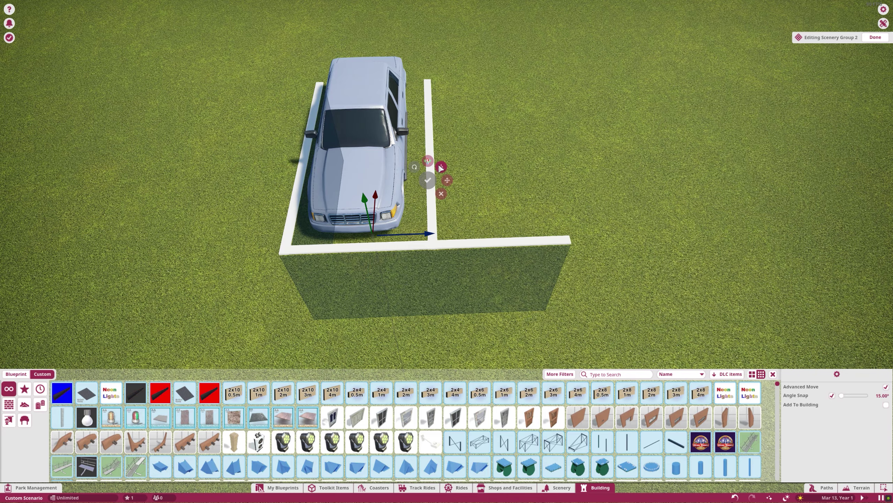
Delete the copied bay lines and bring up the Options menu
left_click(440, 167)
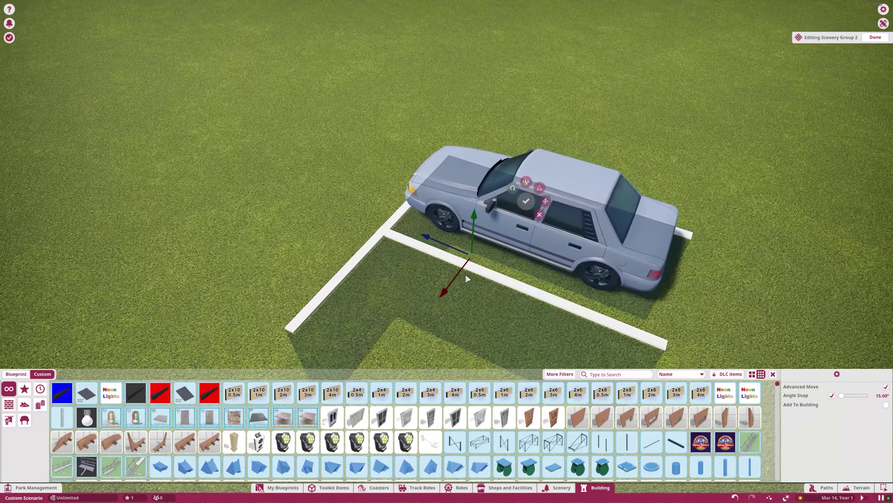
left_click_drag(416, 313, 537, 270)
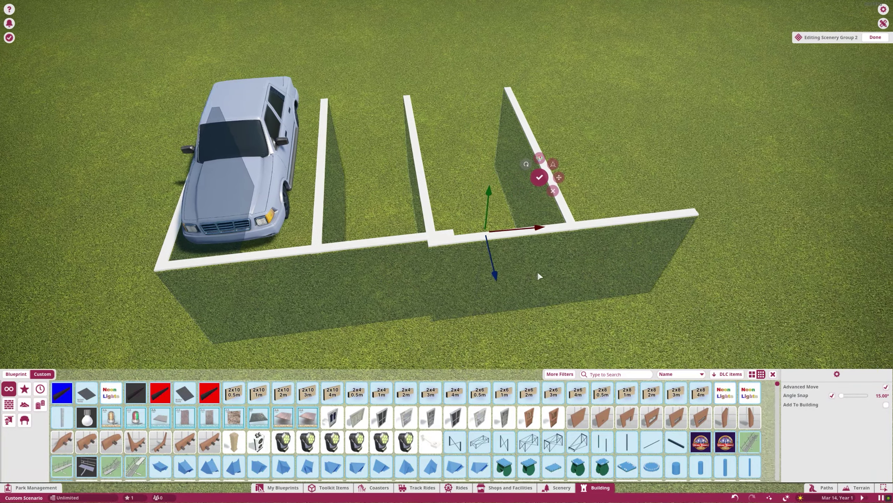
key("Delete")
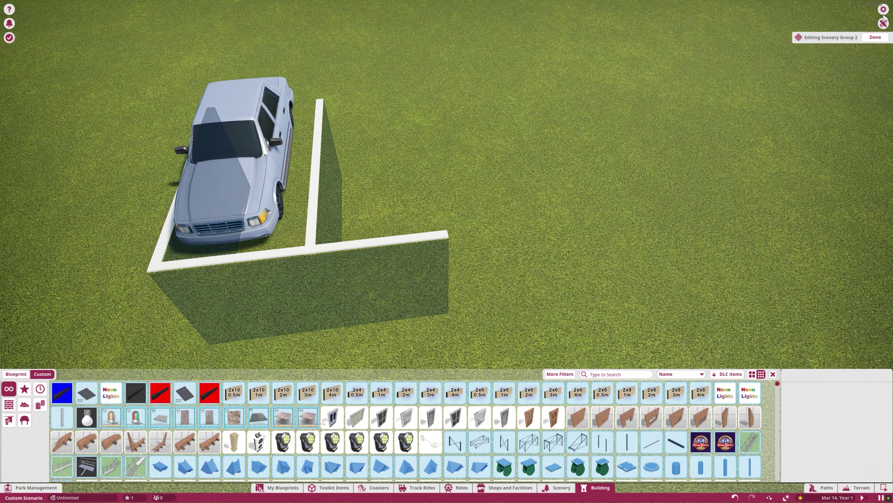
key("Escape")
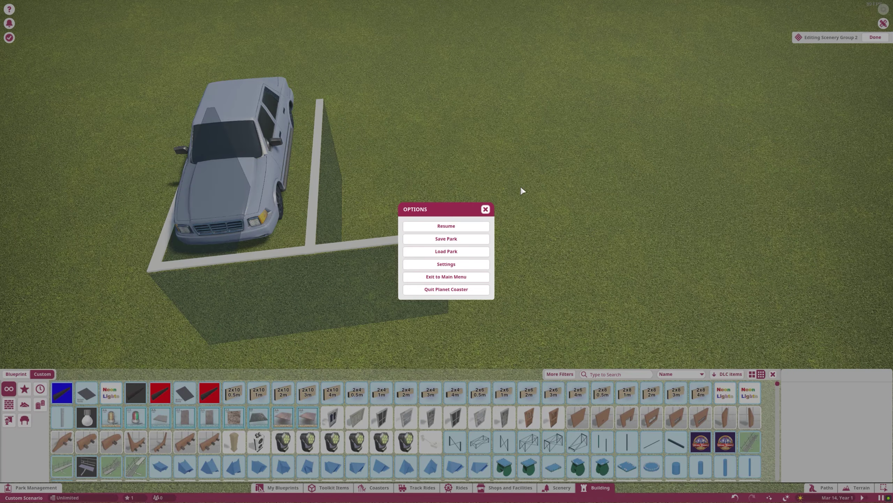
Review the Game settings' Advanced Move options, close them unchanged, and resume the game
left_click(461, 264)
left_click(499, 173)
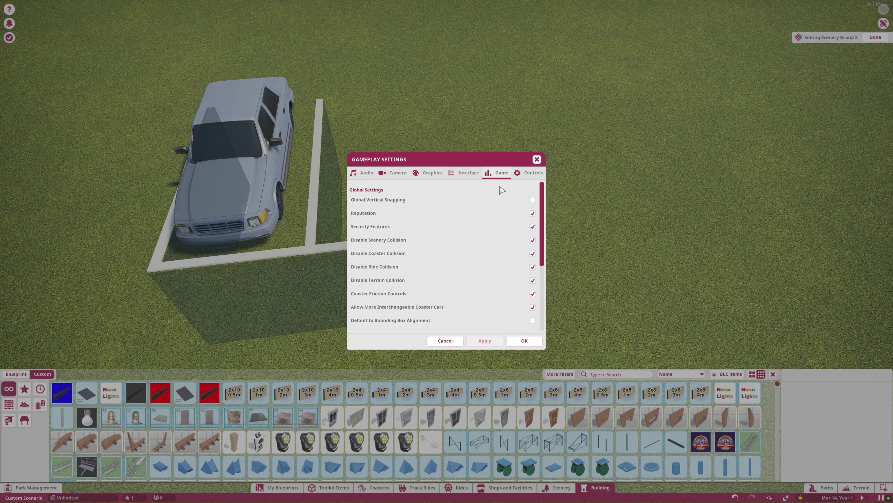
left_click_drag(544, 235, 543, 292)
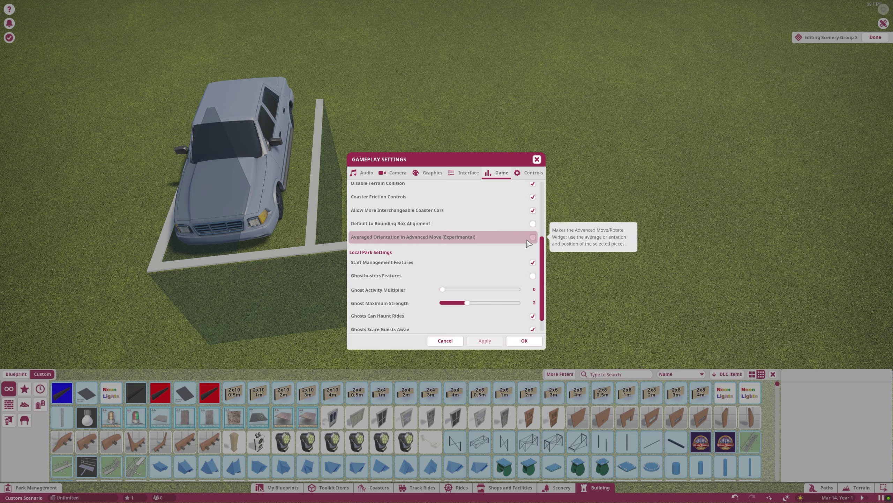
left_click(521, 340)
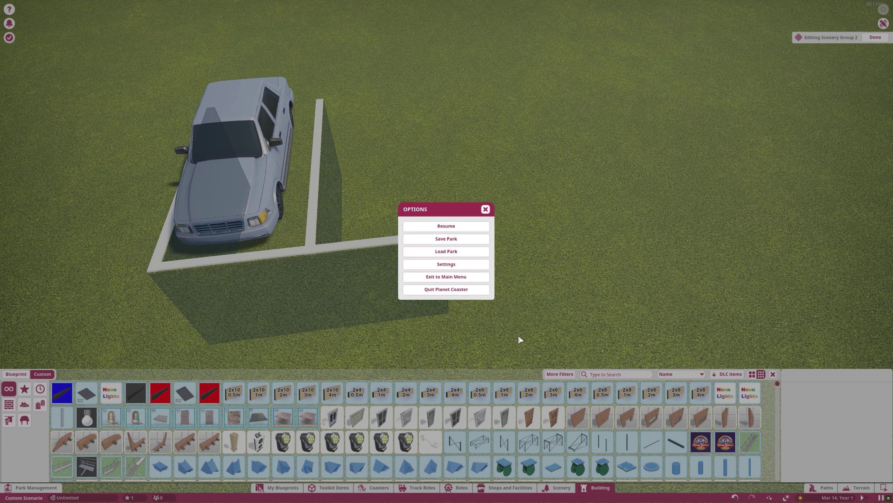
left_click(460, 228)
Reselect the car and bay lines and test sliding them along the row, then cancel
left_click_drag(225, 134, 531, 301)
key("q")
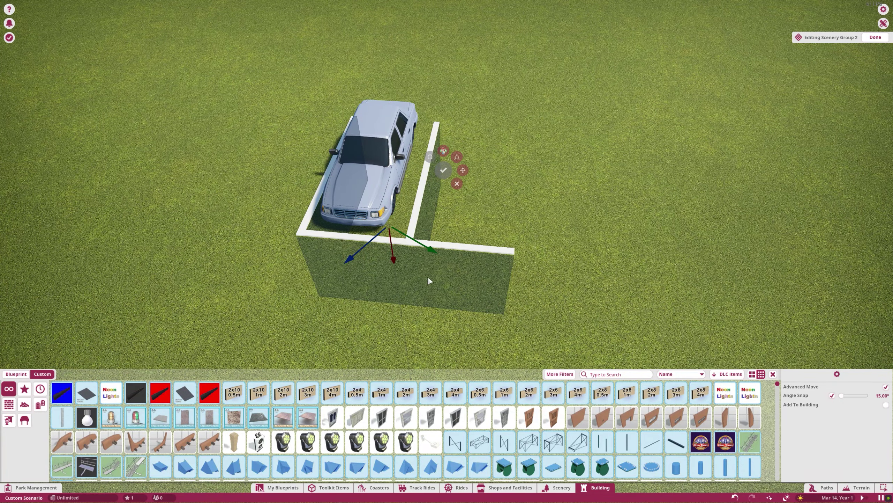
left_click_drag(431, 250, 457, 260)
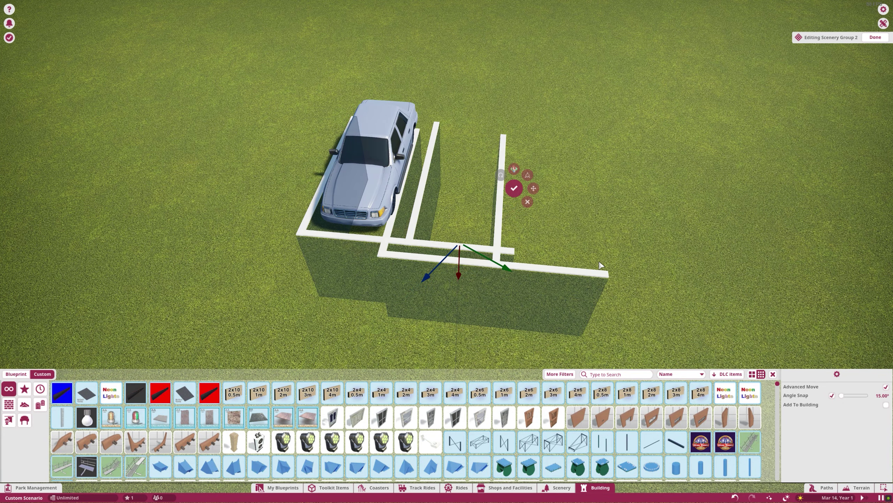
key("Escape")
Check the game settings once more and close them without changes
left_click(884, 9)
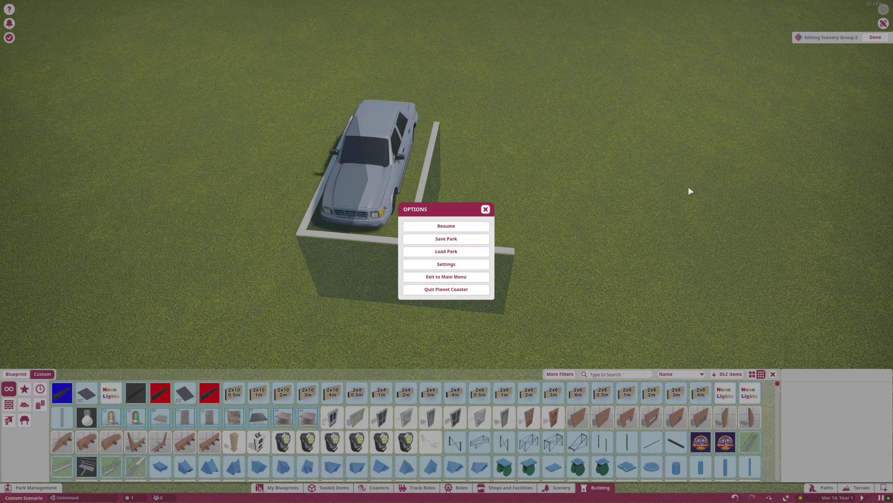
left_click(480, 263)
scroll(486, 268, "down", 5)
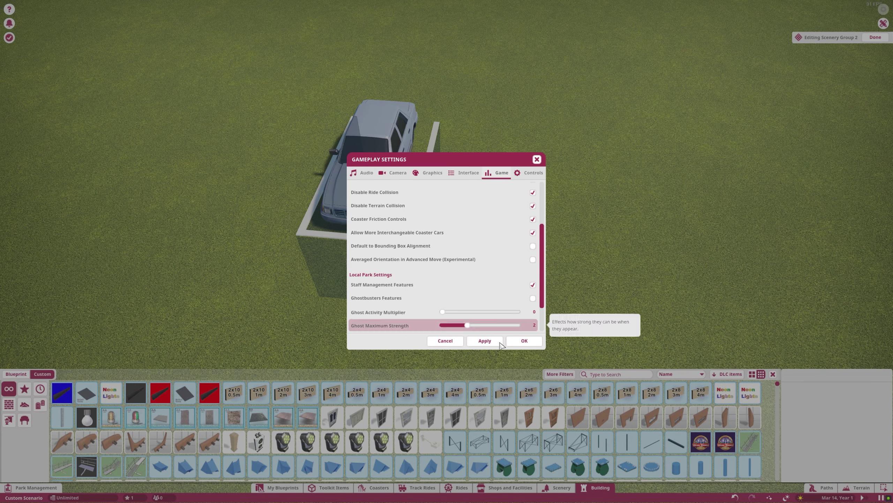
left_click(525, 343)
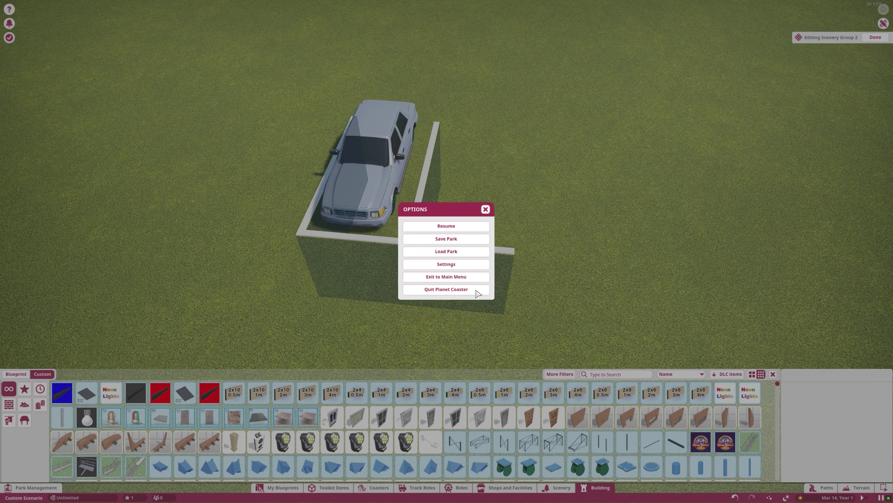
left_click(469, 225)
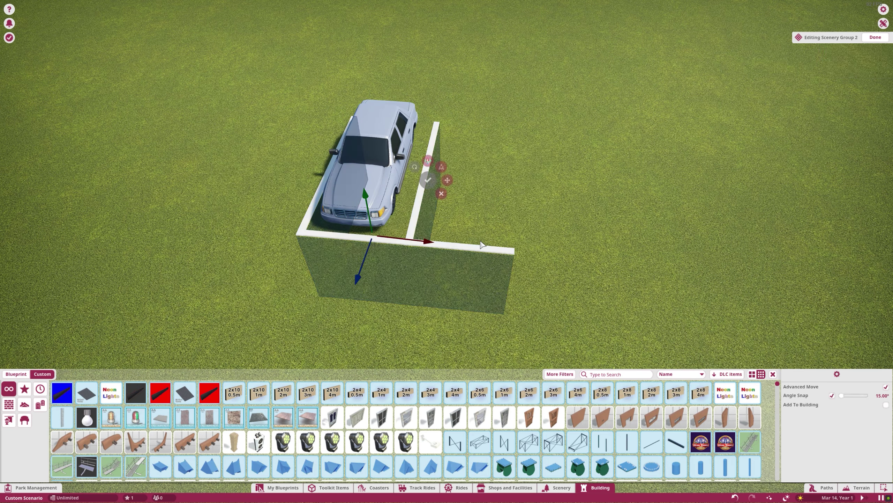
Slide copied bay lines to the right of the first bay, forming a row of seven stalls
left_click_drag(436, 245, 636, 328)
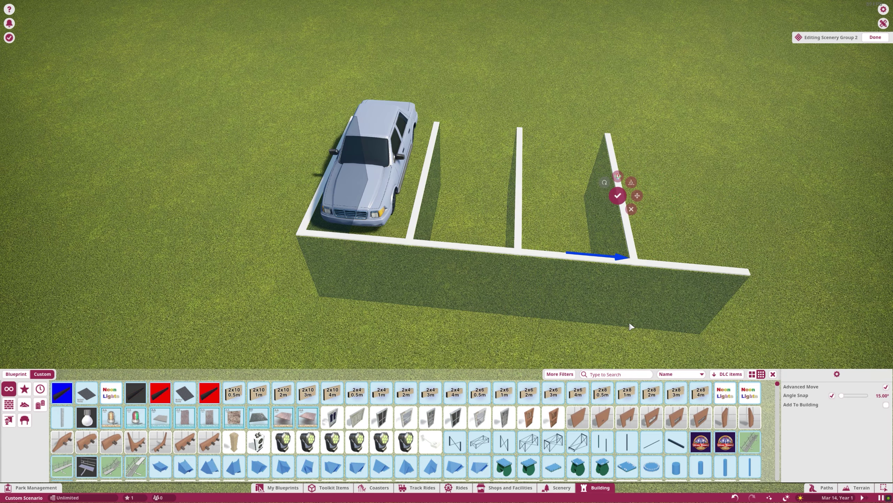
key("d")
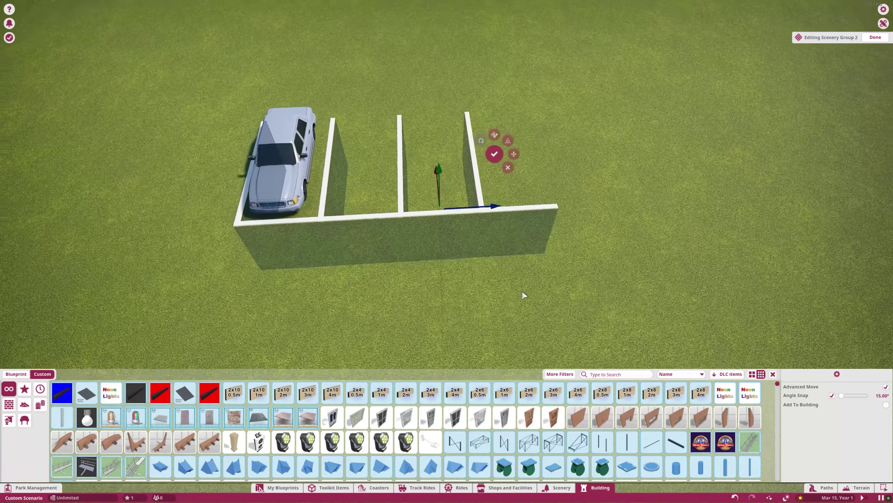
mouse_move(481, 251)
left_mouse_down()
mouse_move(509, 255)
mouse_move(483, 251)
left_mouse_up()
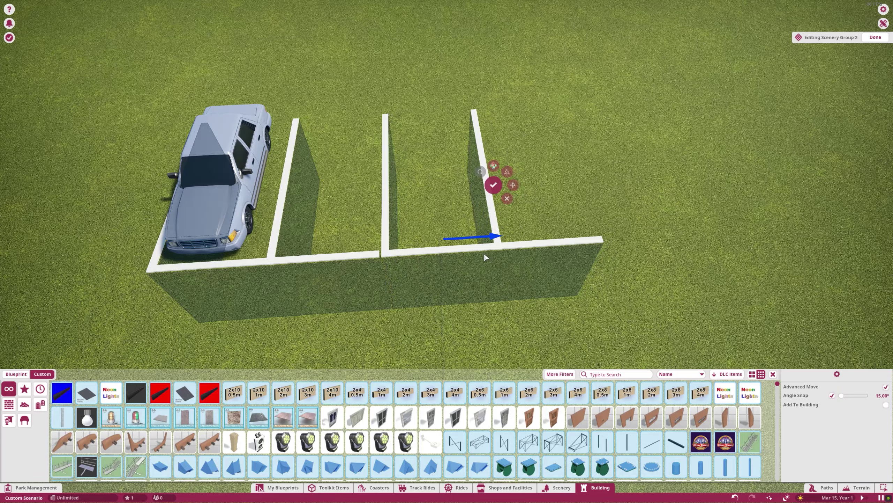
scroll(480, 251, "down", 5)
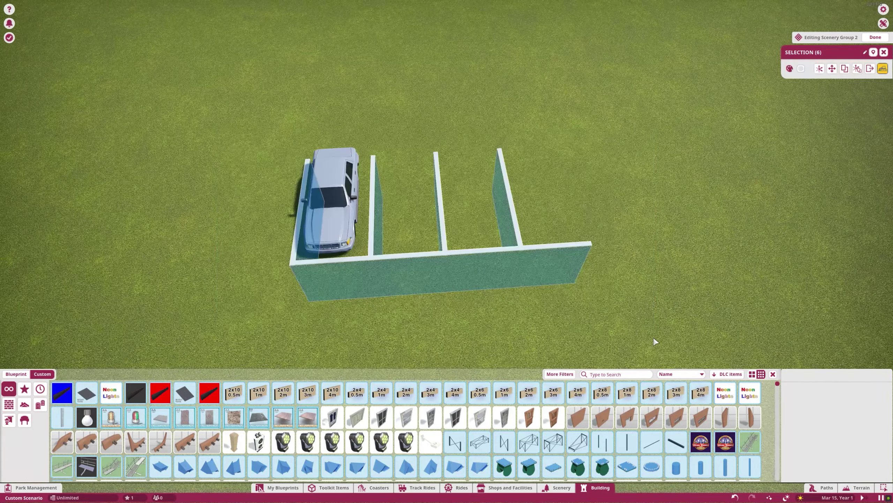
left_click_drag(457, 260, 625, 264)
key("q")
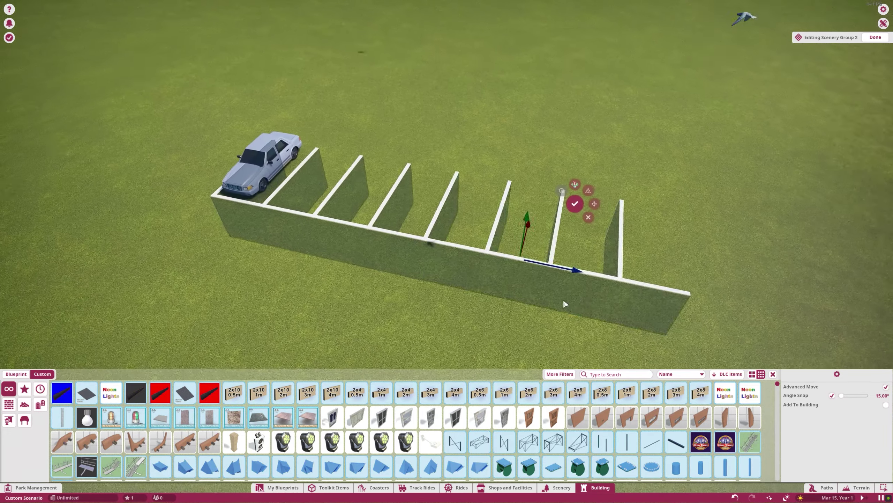
Copy the whole seven-stall row and slide it right to lengthen the row
left_click_drag(193, 133, 517, 292)
left_click(516, 291)
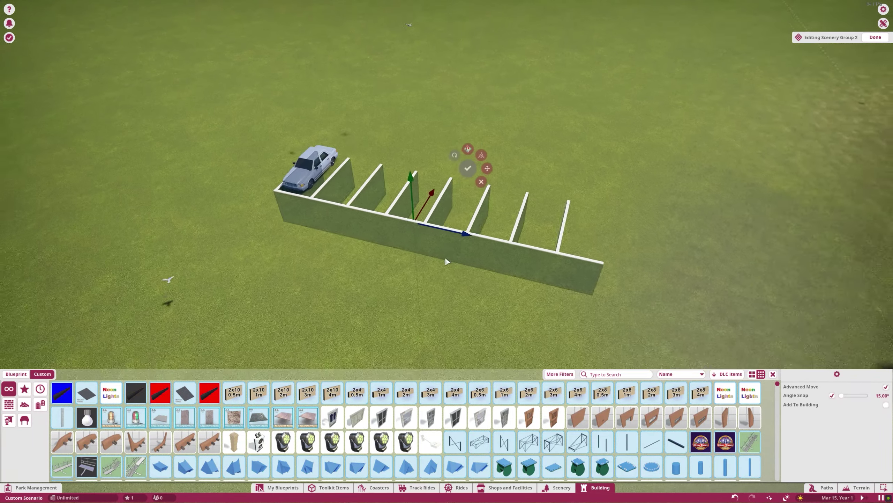
left_click_drag(520, 258, 650, 322)
scroll(638, 316, "down", 3)
key("Return")
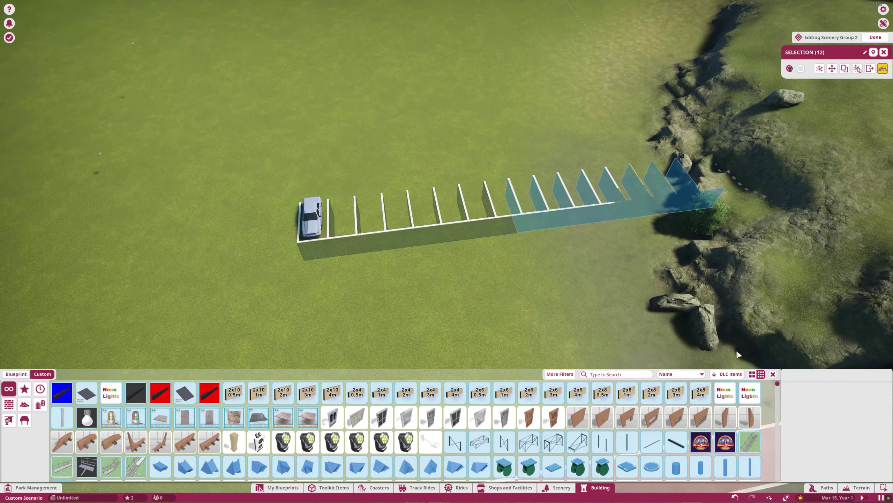
Shift the parking row left into place and open Scenery Group 2 for per-piece editing
key("Escape")
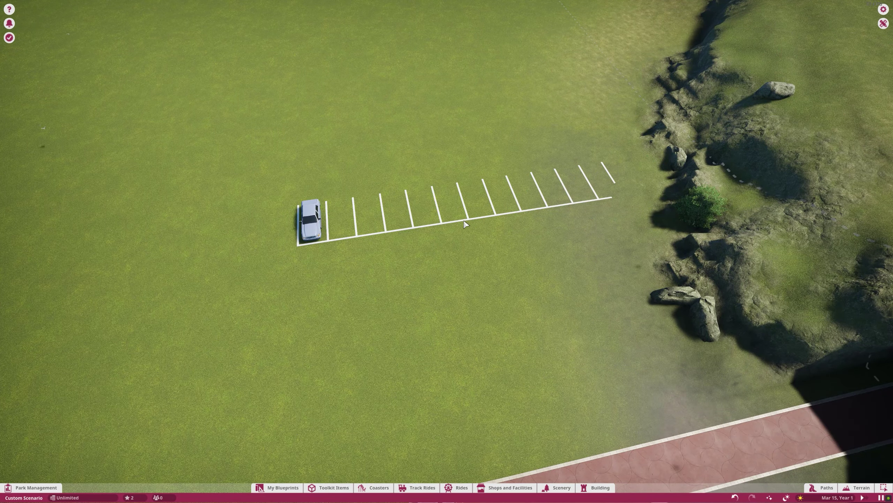
left_click(466, 224)
left_click(487, 237)
left_click_drag(531, 206, 125, 224)
left_click(124, 224)
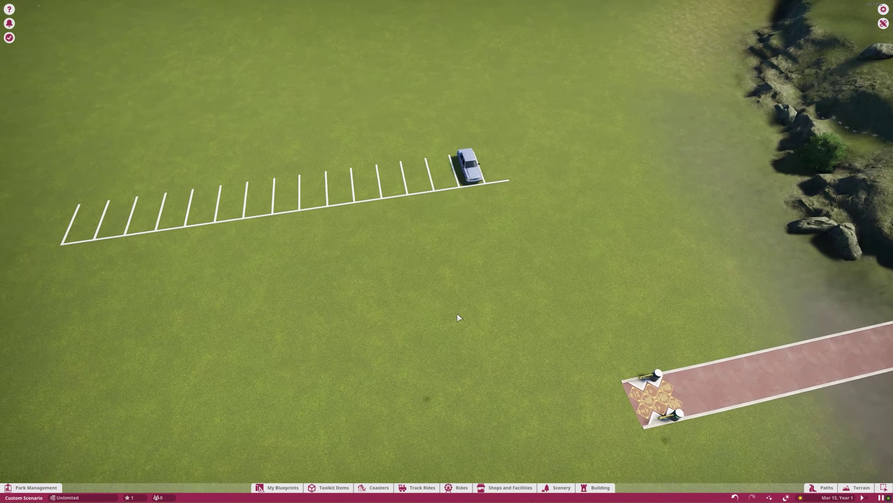
left_click(435, 239)
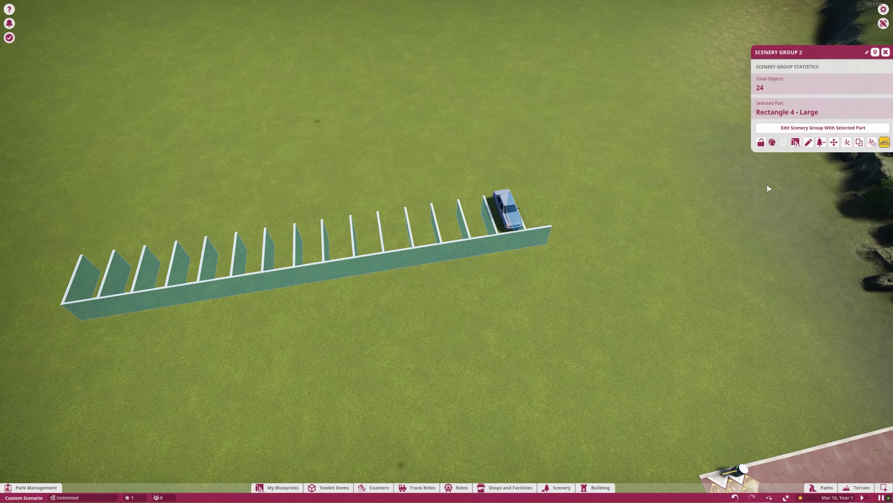
left_click(809, 142)
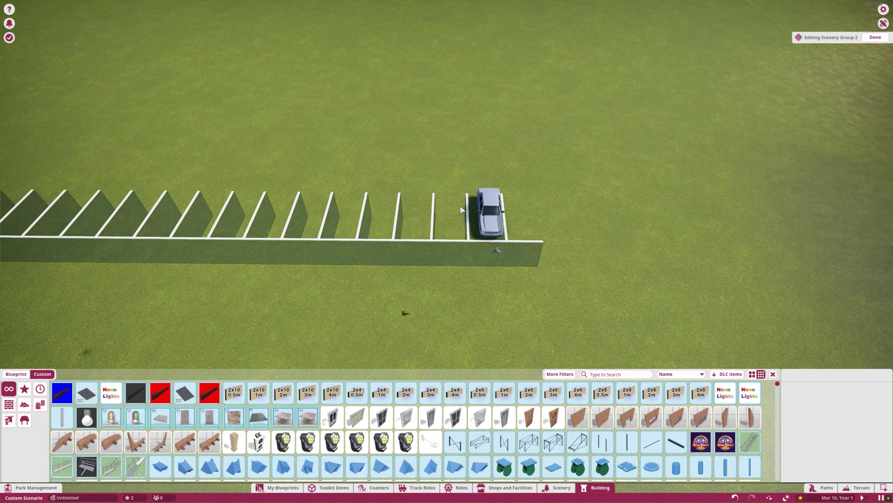
Select the end wall section and delete the extra end piece
left_click_drag(462, 210, 550, 270)
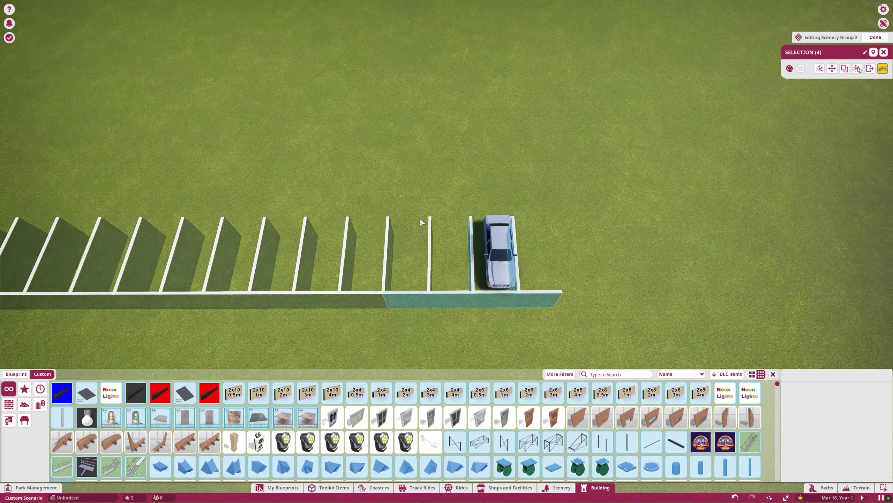
left_click(476, 305)
left_click_drag(479, 234, 580, 267)
key("Delete")
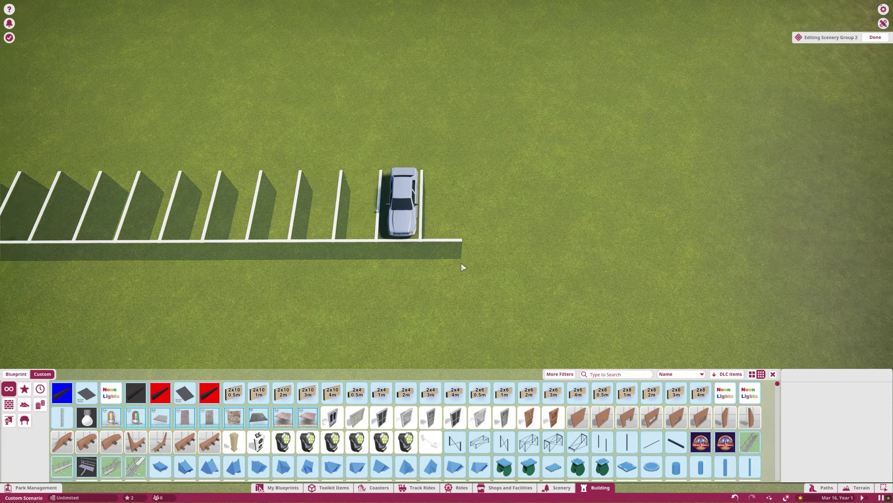
Duplicate the end section beside the car and place copies to the right to extend the row
left_click(476, 256)
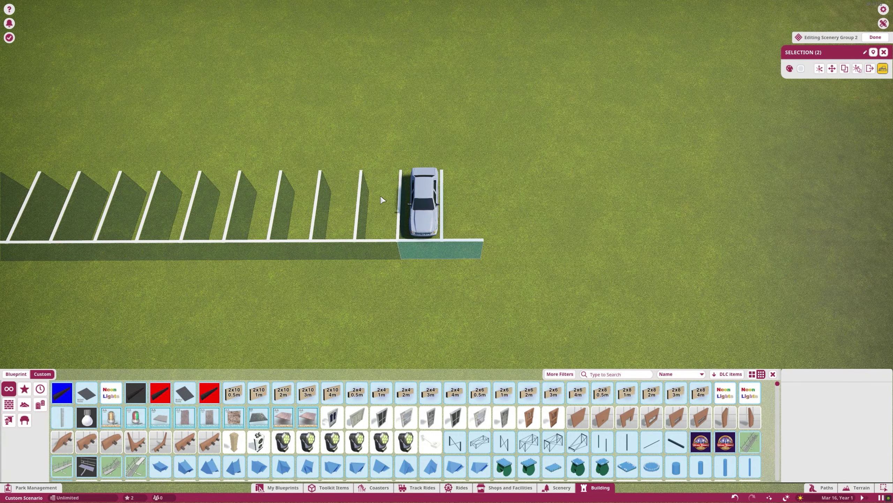
key("z")
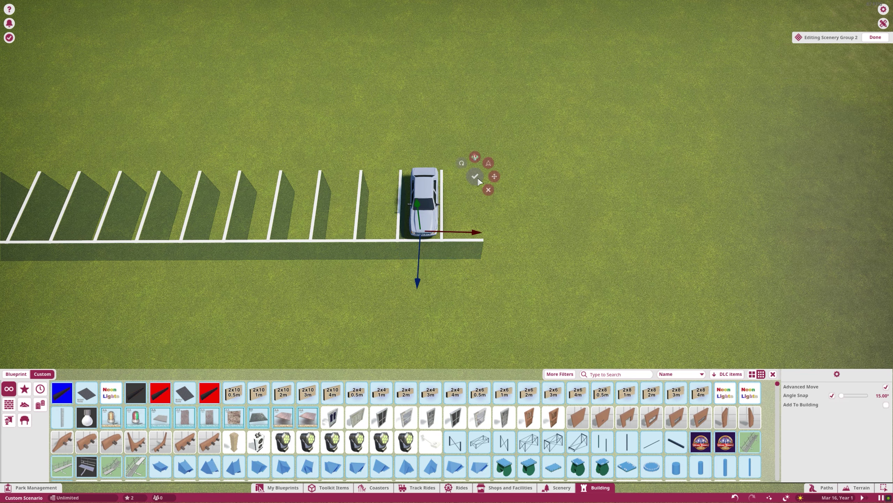
left_click_drag(472, 221, 558, 245)
key("Return")
scroll(552, 268, "down", 3)
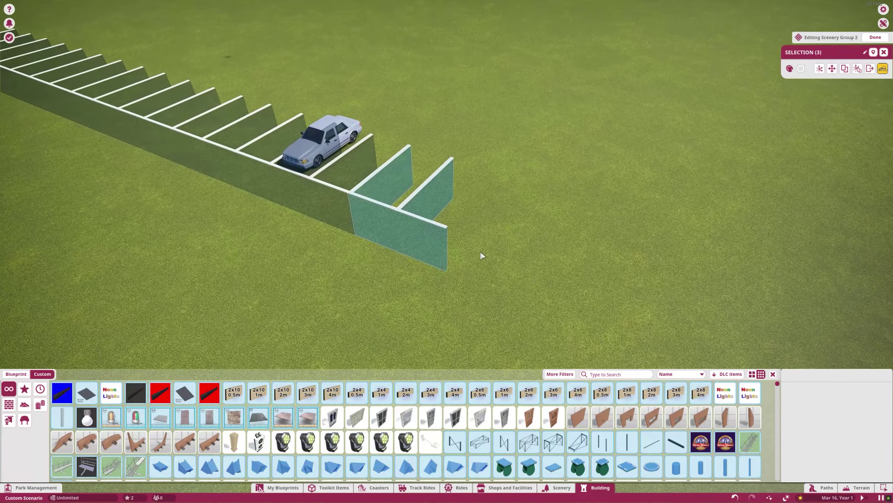
key("ctrl+d")
left_click_drag(464, 247, 540, 297)
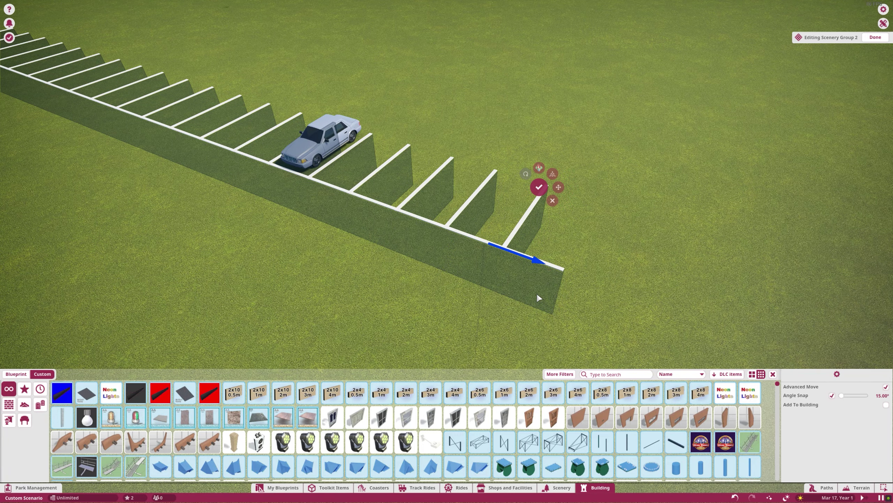
key("Return")
Add one more copy of the bays further right and confirm its placement
scroll(507, 281, "up", 4)
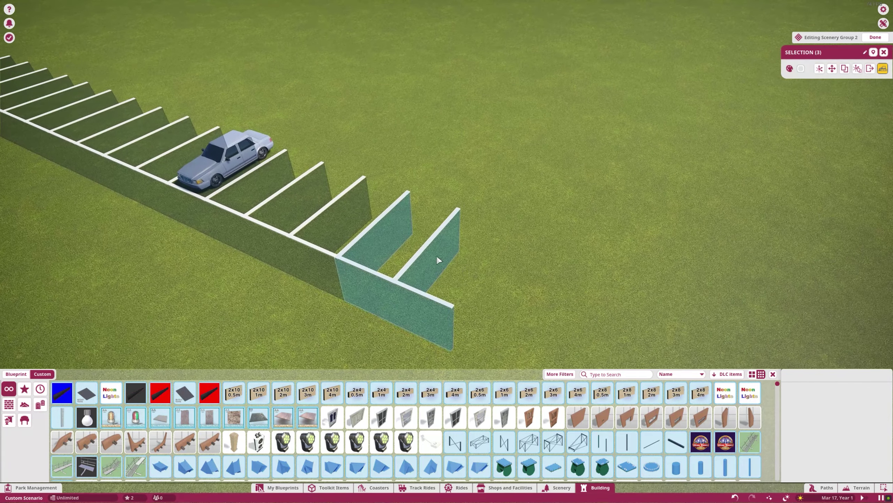
key("ctrl+d")
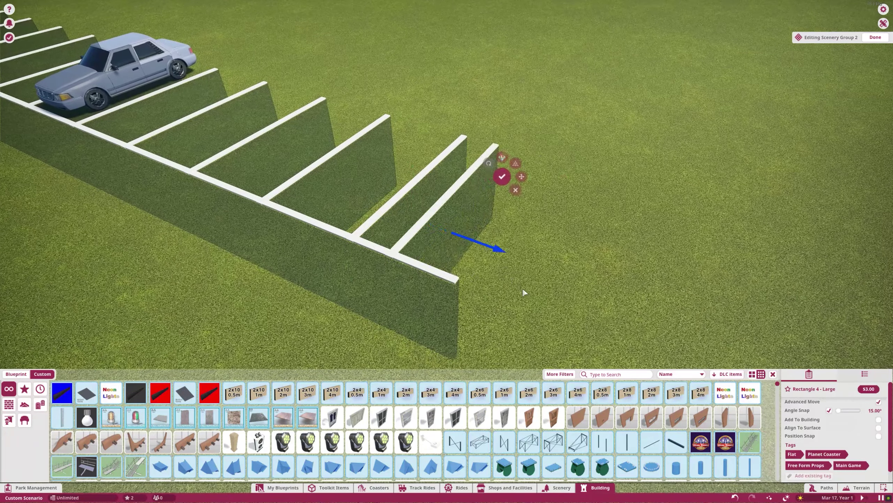
left_click_drag(523, 292, 536, 300)
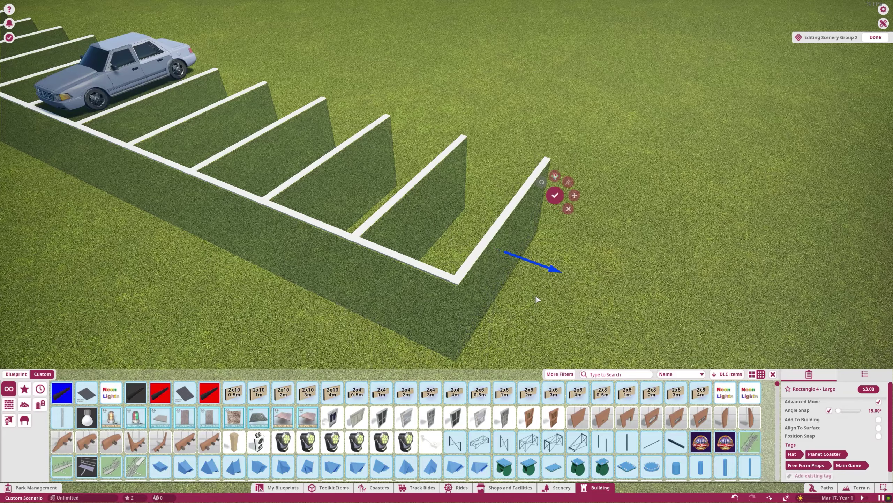
scroll(533, 297, "down", 10)
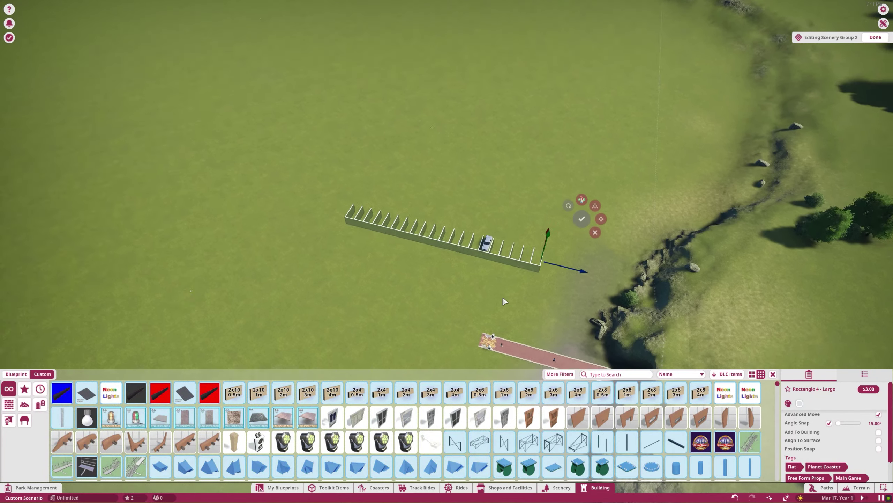
key("q")
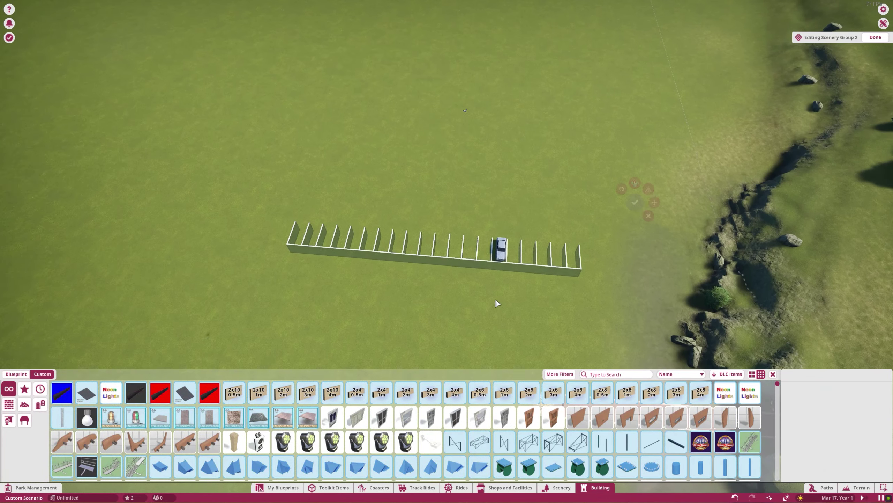
left_click(511, 305)
scroll(521, 308, "up", 4)
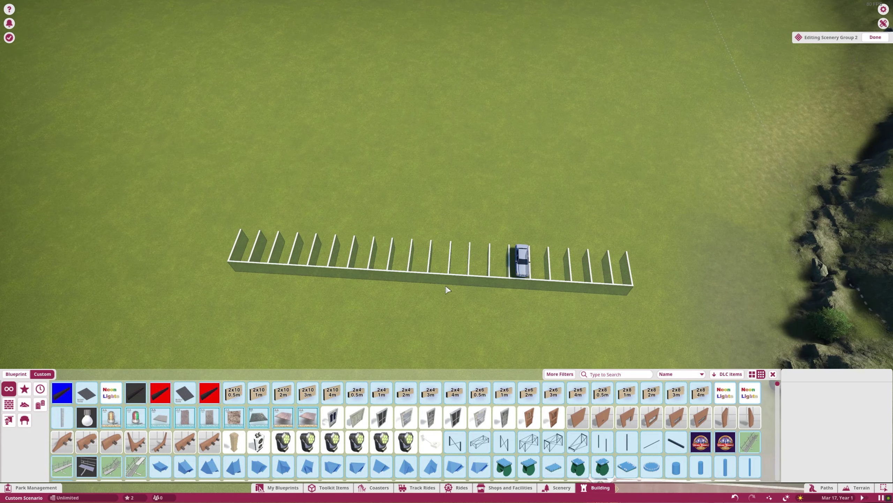
Duplicate the whole parking row and offset the copy to form a second row
left_click_drag(169, 210, 676, 260)
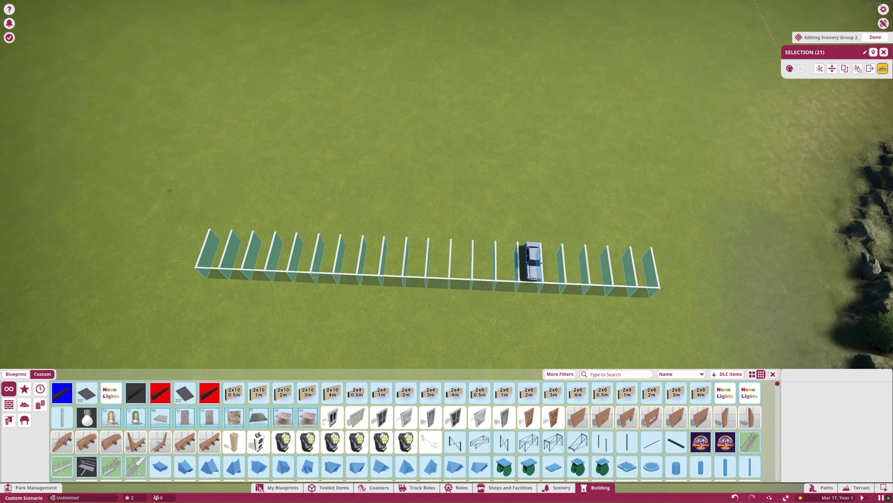
key("m")
left_click_drag(458, 192, 521, 204)
left_click(494, 224)
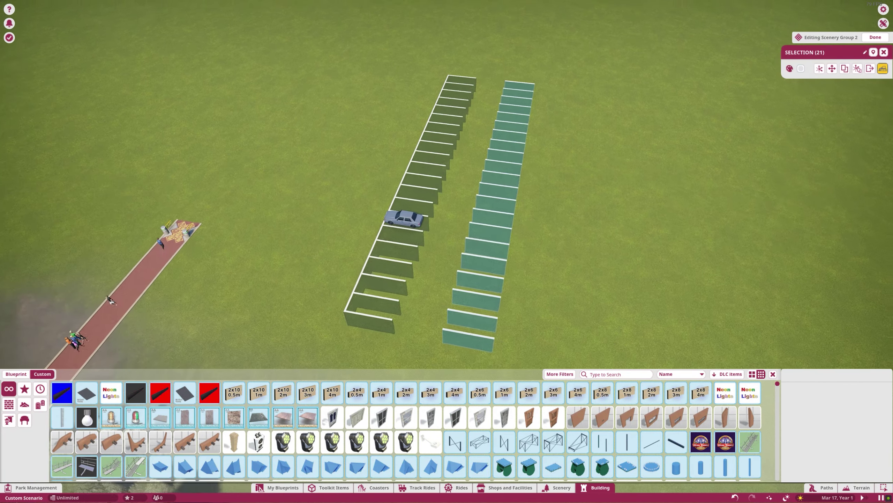
Narrow the selection to the second row while rotating the view around both rows
left_click_drag(287, 164, 853, 262)
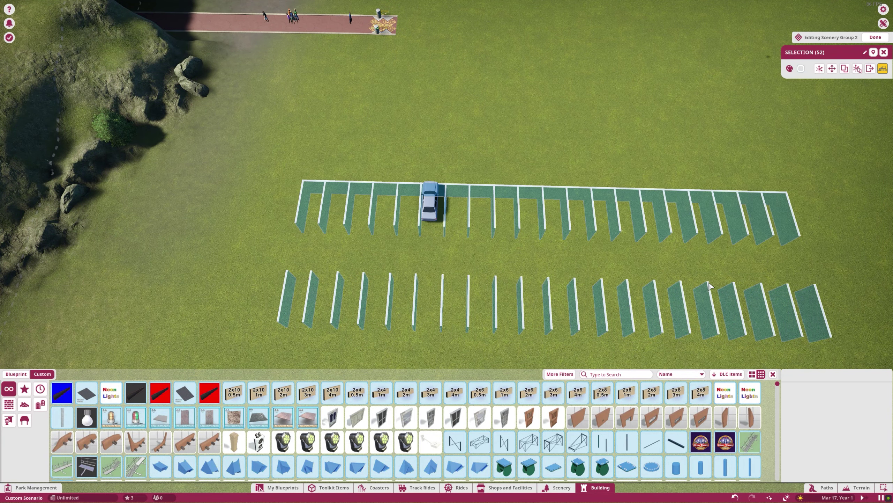
key("e")
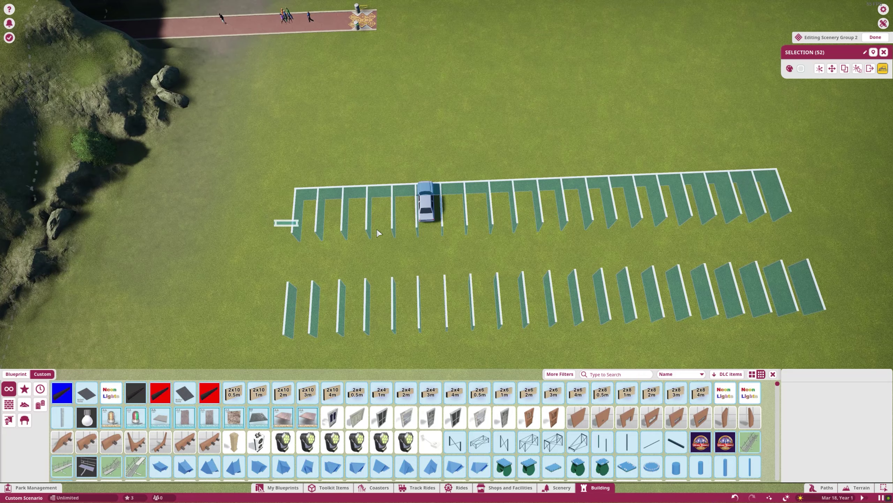
left_click(779, 215, "ctrl")
key("e")
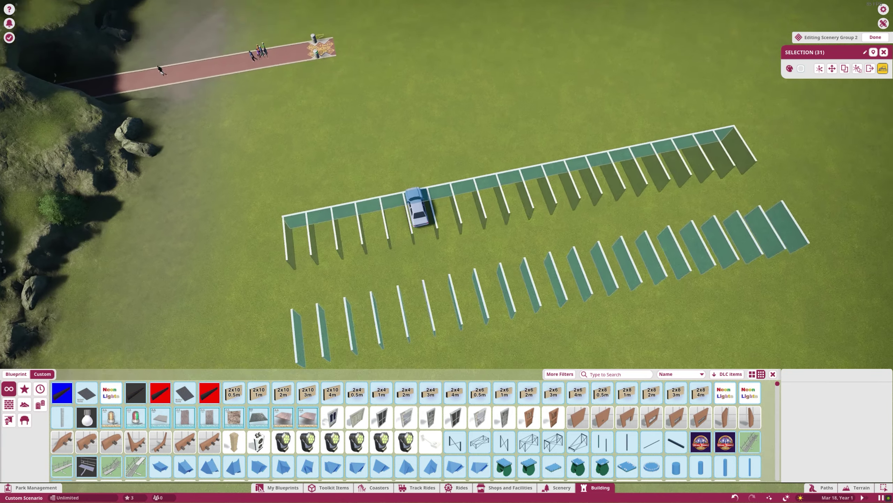
key("m")
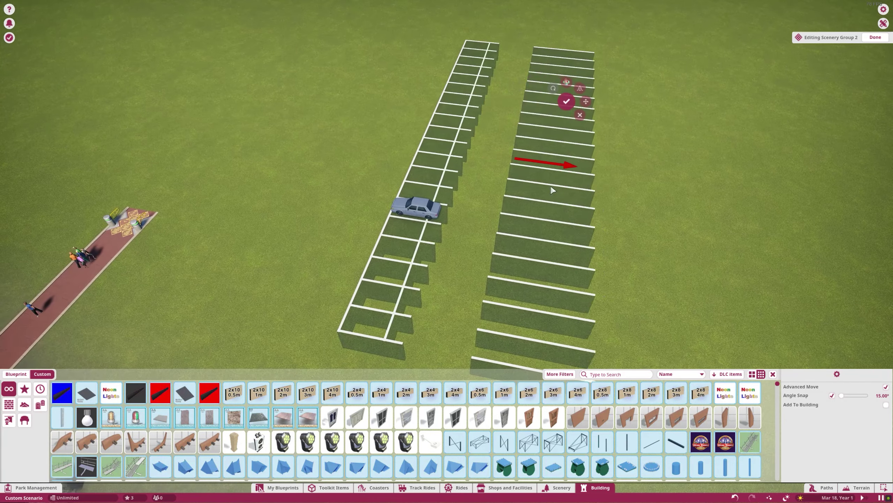
key("Delete")
In a top-down view, move the back beam onto the second row's outer edge
key("e")
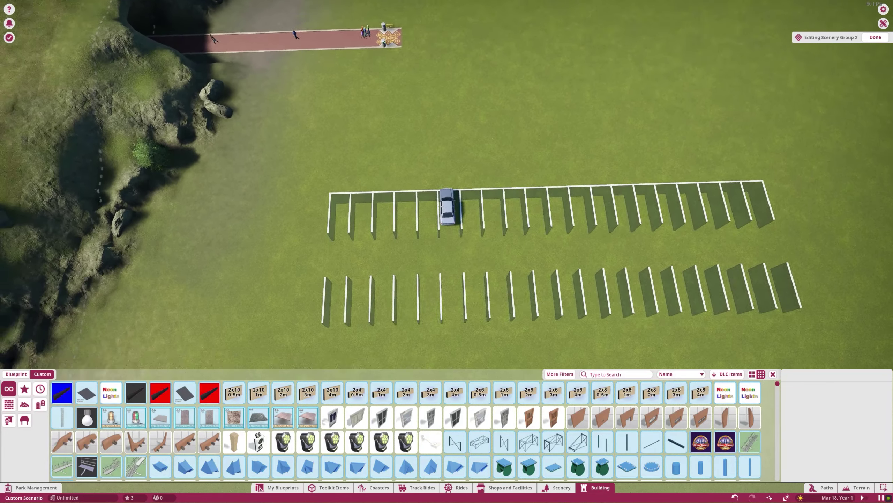
key("e")
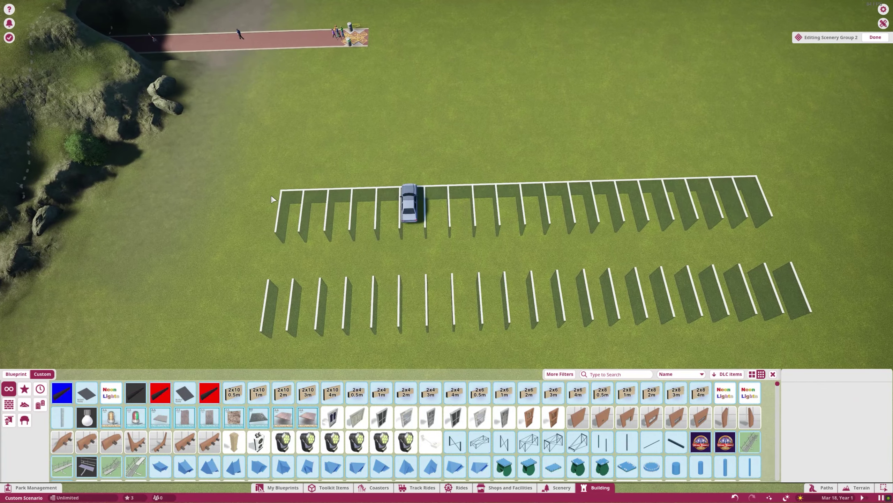
left_click_drag(262, 175, 823, 246)
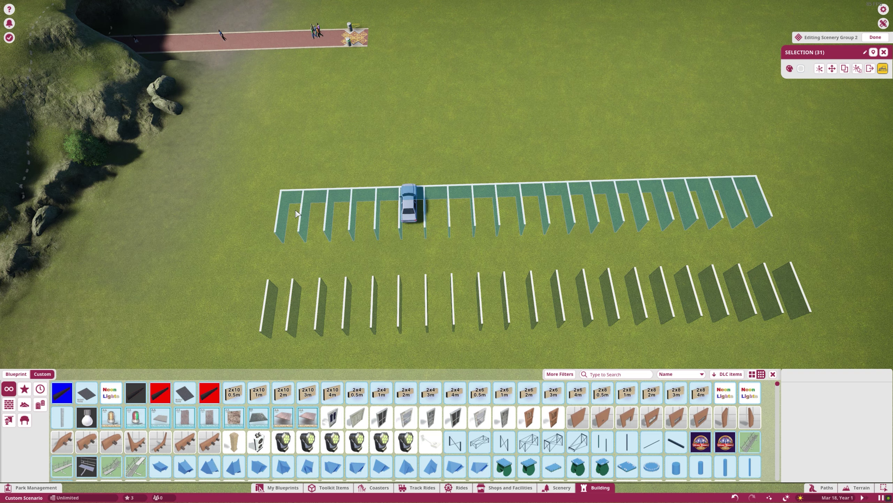
key("e")
key("e")
left_click_drag(277, 177, 818, 249)
key("e")
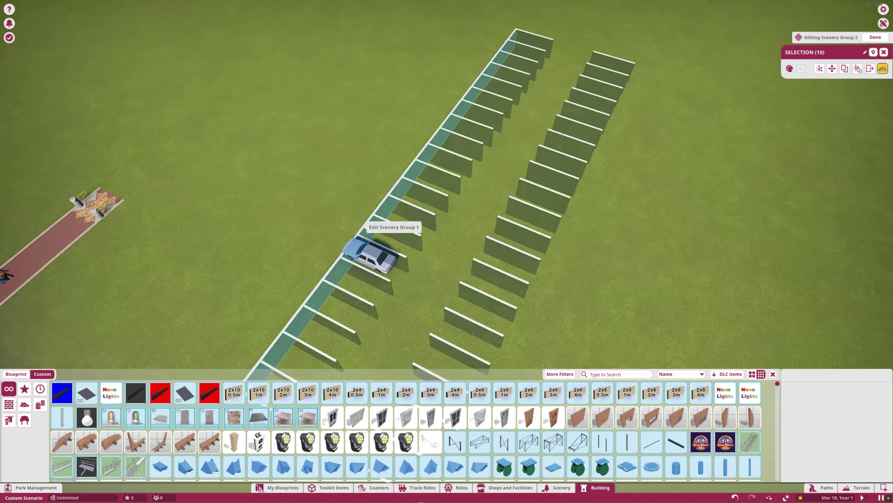
left_click_drag(453, 133, 538, 188)
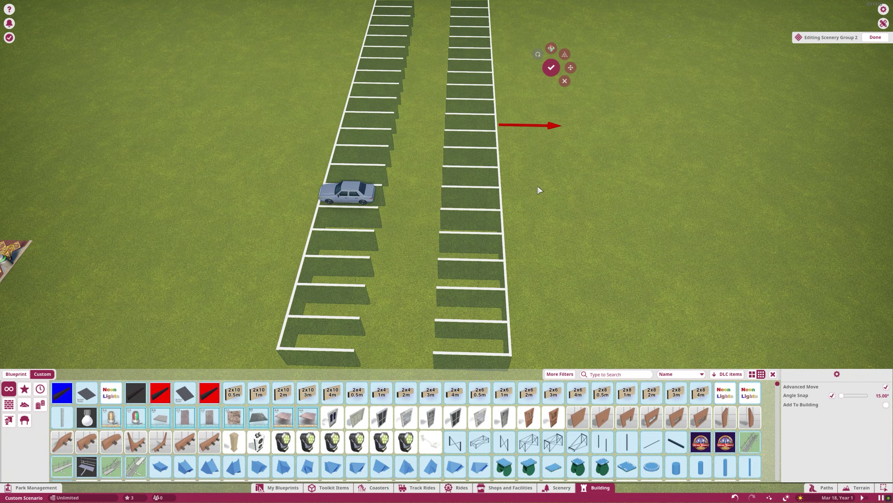
left_click(547, 244)
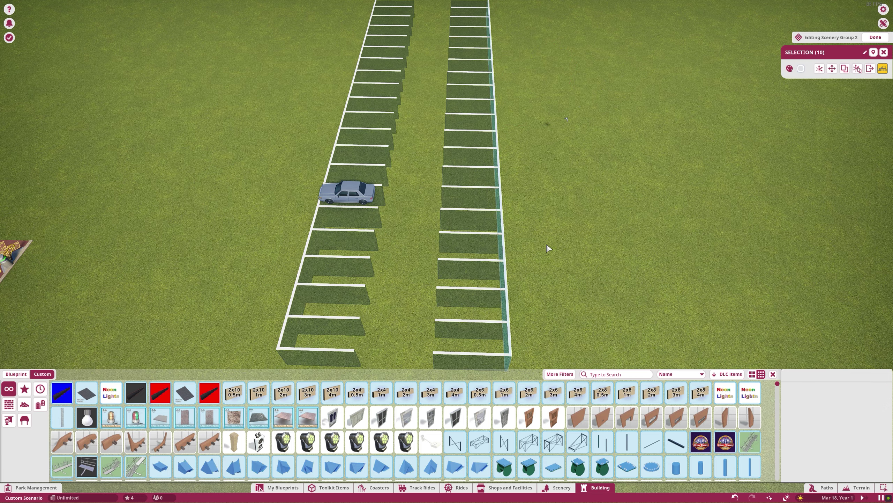
Shift the whole second row slightly right and exit scenery group editing
key("e")
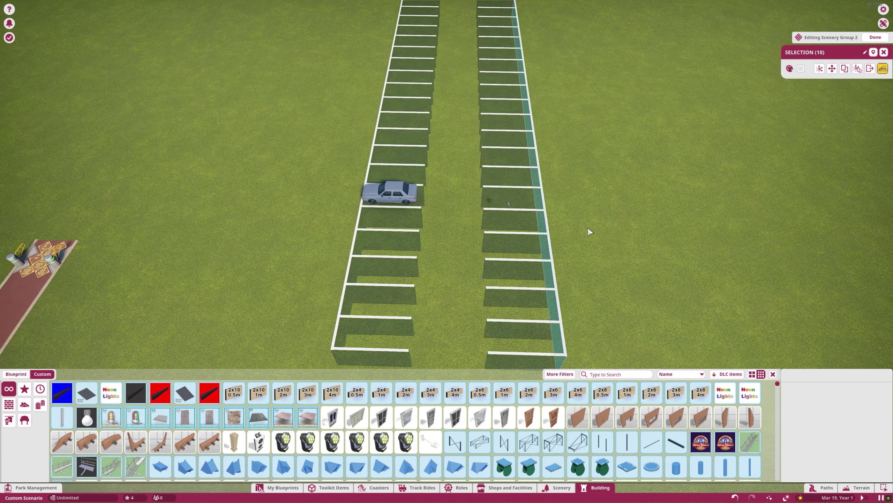
scroll(587, 228, "up", 3)
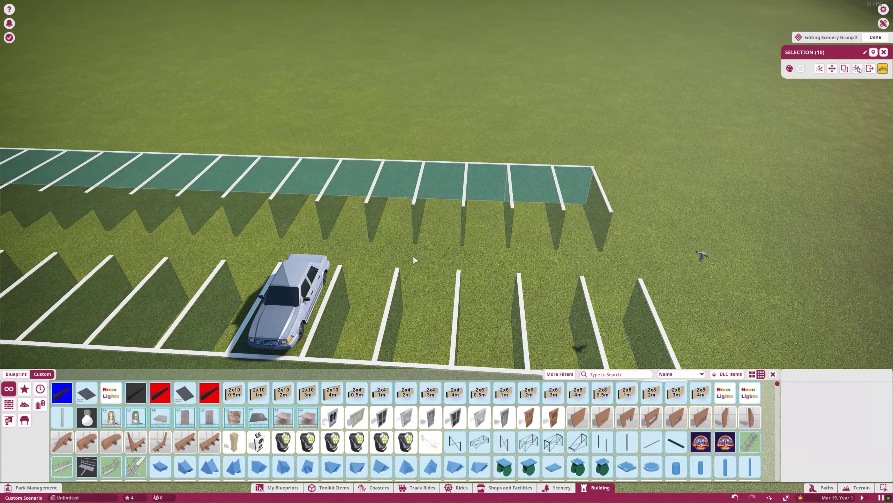
scroll(397, 298, "down", 5)
key("e")
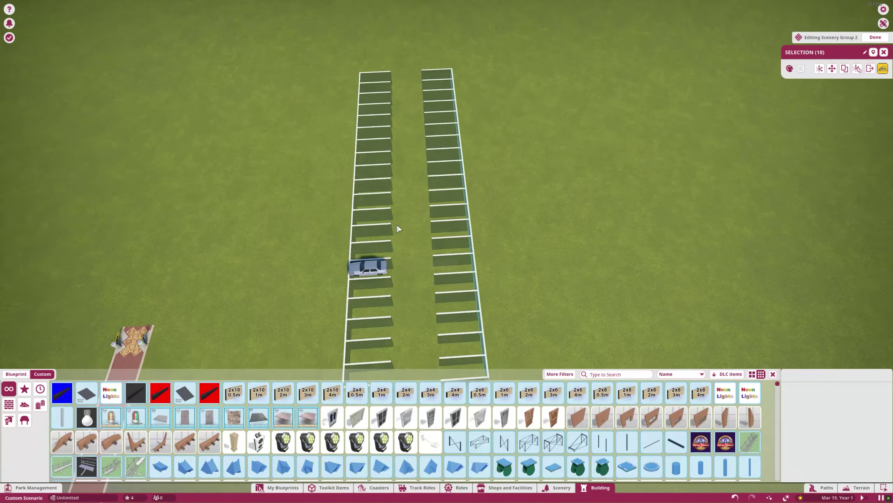
left_click_drag(427, 53, 508, 314)
key("m")
left_click_drag(494, 166, 550, 222)
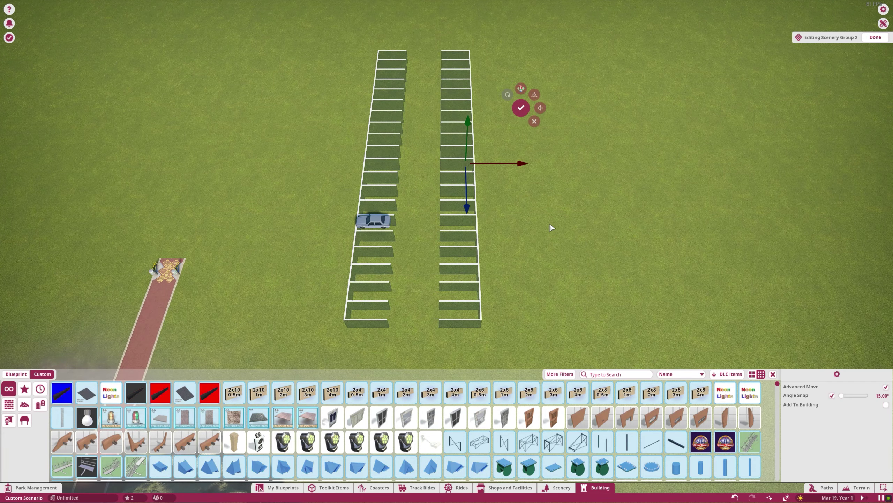
scroll(598, 282, "up", 3)
key("Escape")
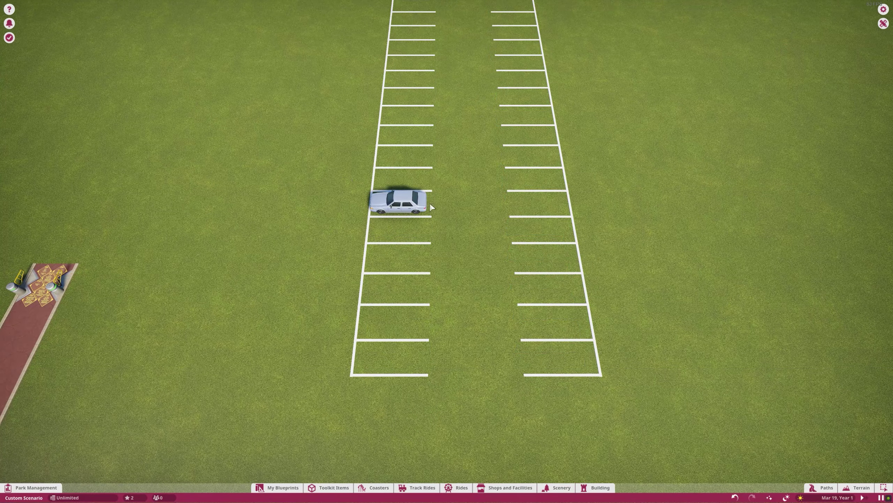
Duplicate the parked sedan, turn the copy lengthwise, and slide it beside the first car
left_click(436, 210)
scroll(438, 216, "up", 3)
key("m")
left_click_drag(434, 191, 600, 233)
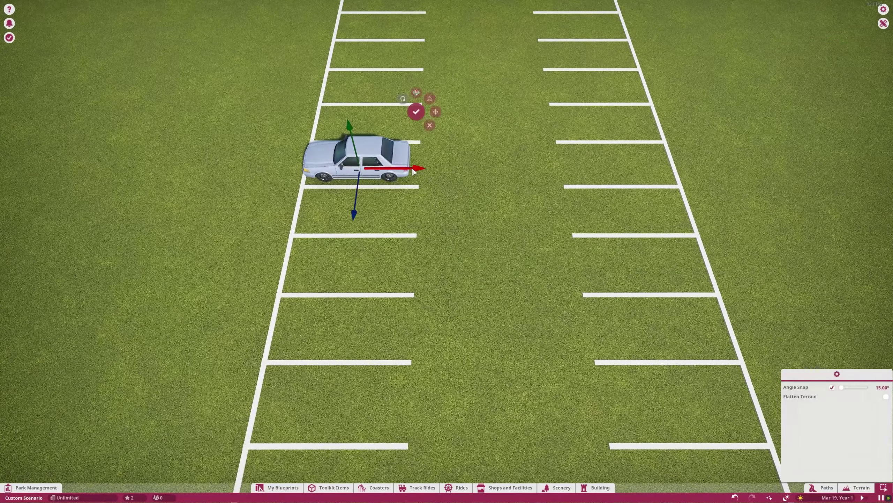
key("d")
key("r")
left_click_drag(507, 220, 425, 227)
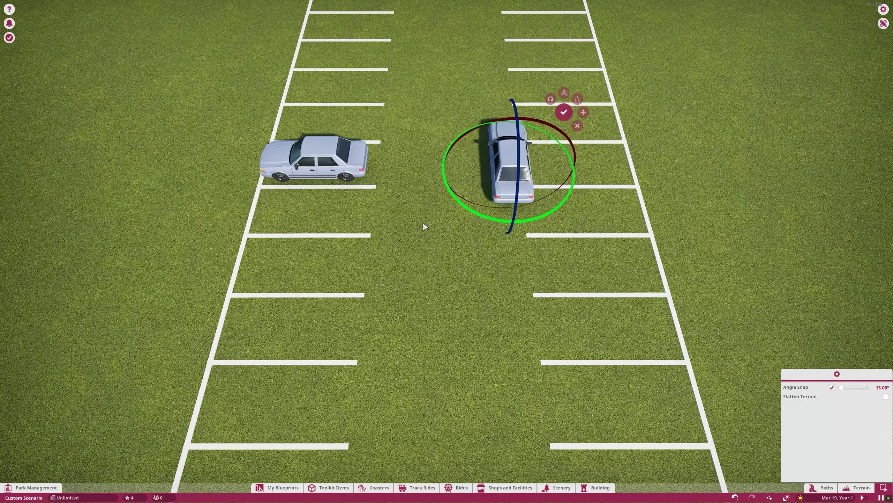
left_click_drag(503, 174, 479, 175)
left_click(492, 225)
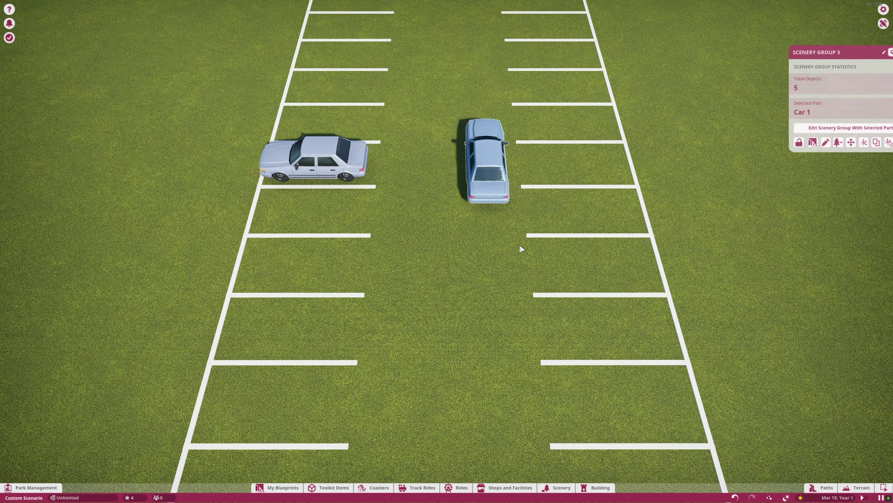
Add a second turned sedan copy alongside the others
key("r")
left_click_drag(454, 211, 314, 18)
left_click_drag(487, 151, 472, 196)
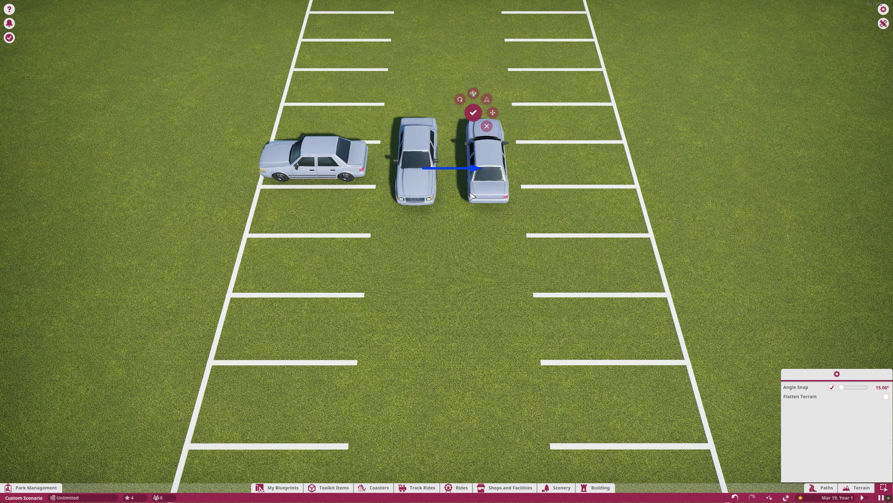
left_click(487, 205)
scroll(492, 211, "down", 10)
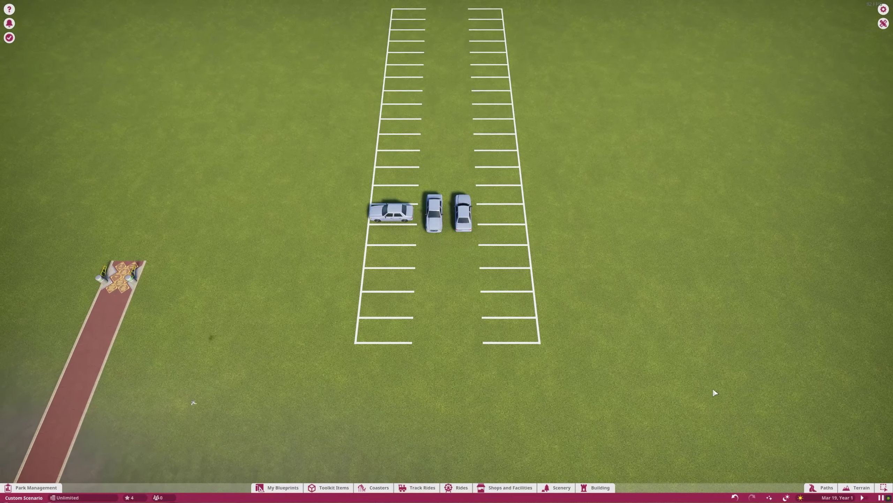
left_click(532, 320)
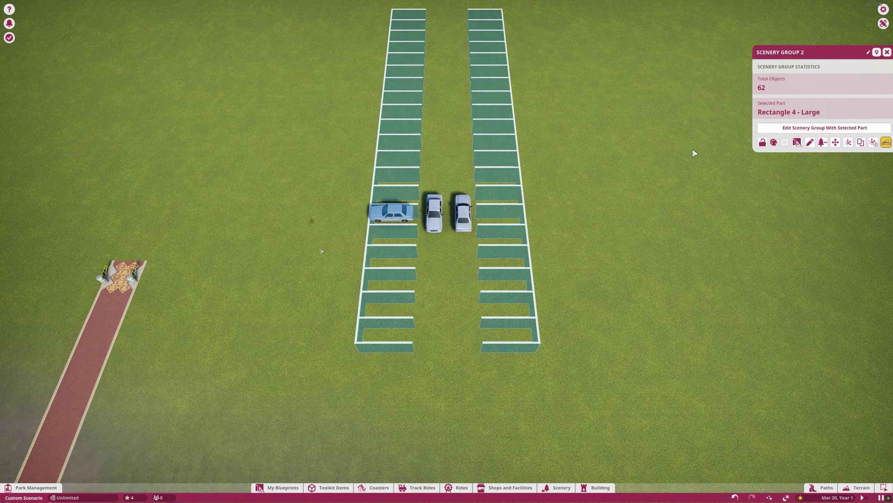
Shift the right row of bay lines further right within the group
key("e")
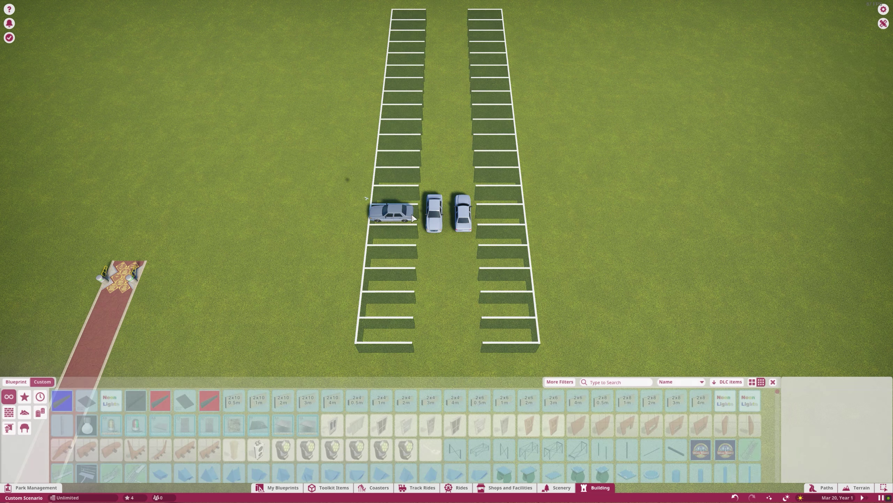
left_click_drag(456, 9, 560, 359)
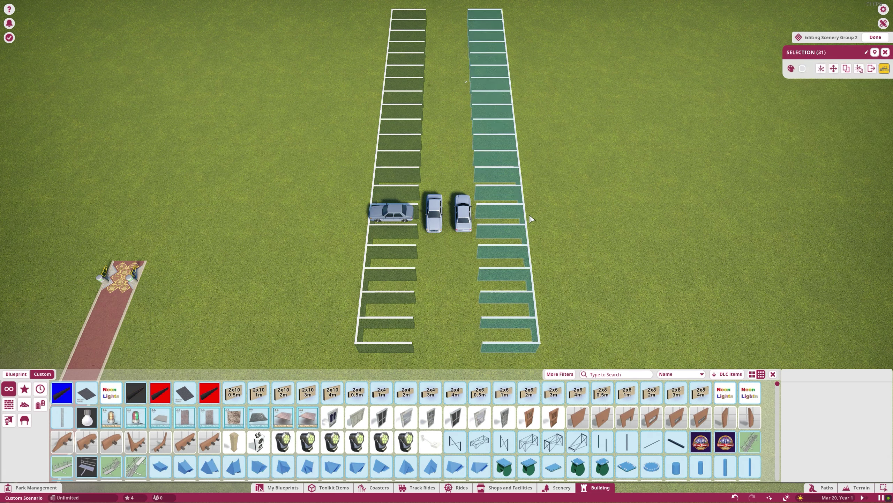
left_click(516, 176)
left_click_drag(538, 141, 558, 157)
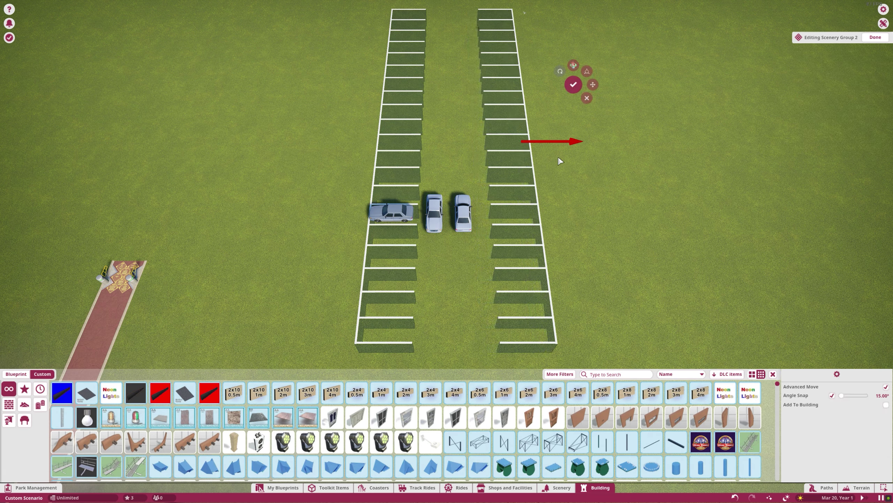
left_click(559, 158)
Nudge the rightmost sedan slightly right
left_click(461, 212)
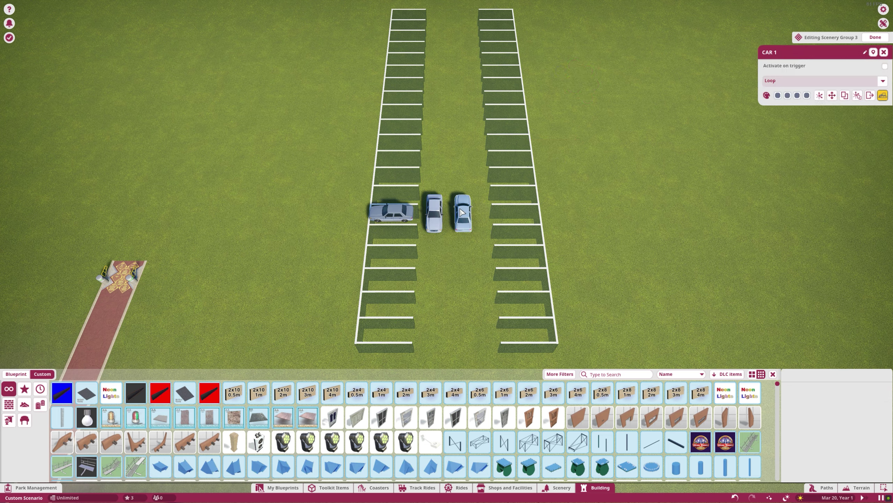
left_click(772, 374)
left_click(463, 212)
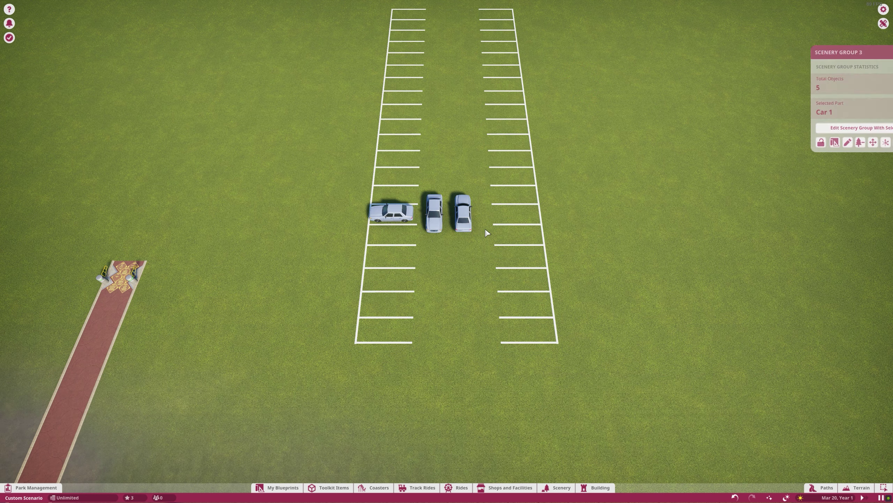
left_click_drag(441, 223, 441, 228)
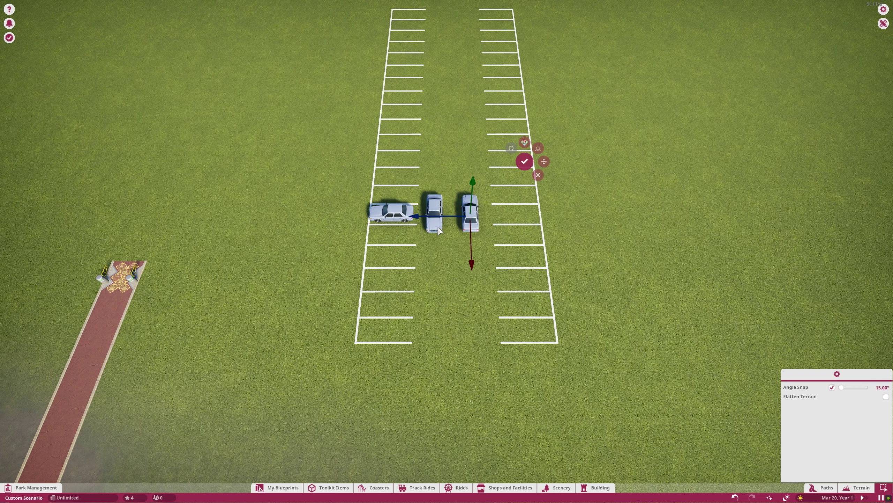
Duplicate both parking rows and place the copy to the right, making four rows
key("a")
left_click(585, 268)
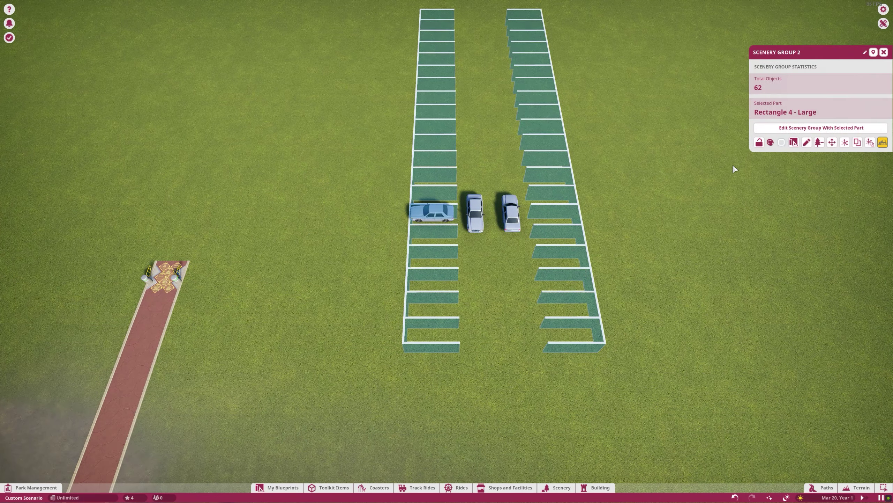
left_click(807, 143)
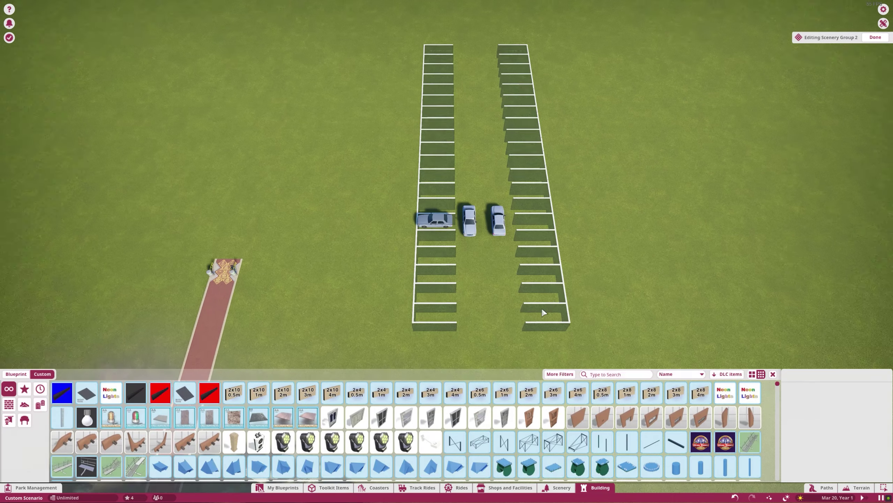
left_click_drag(341, 32, 568, 323)
key("ctrl+d")
left_click_drag(436, 176, 535, 215)
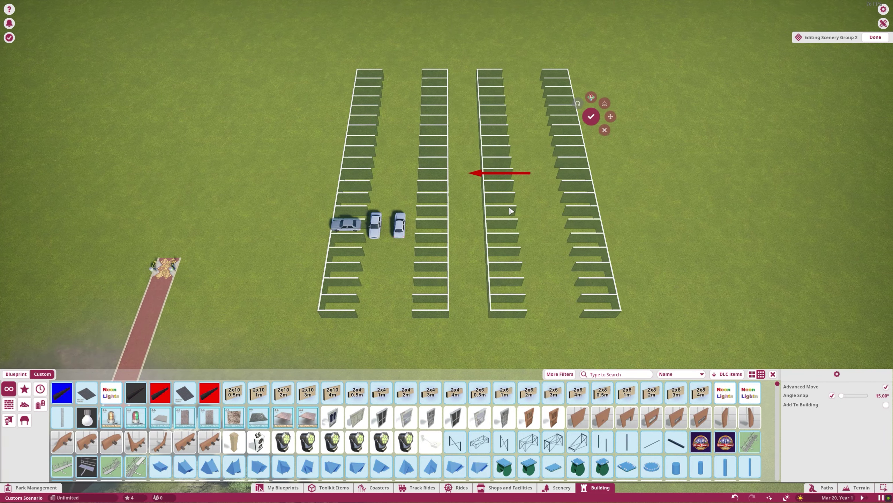
scroll(537, 259, "up", 5)
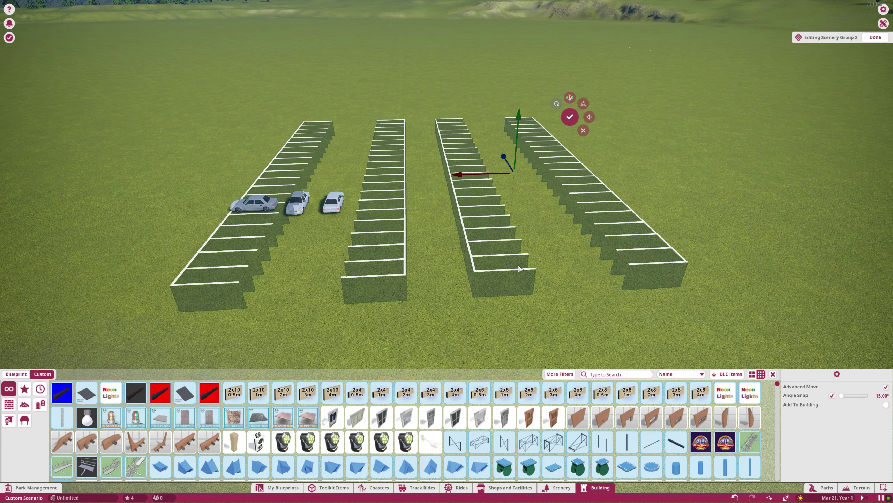
left_click(532, 238)
Copy all four rows to the right to make eight rows
scroll(532, 239, "down", 3)
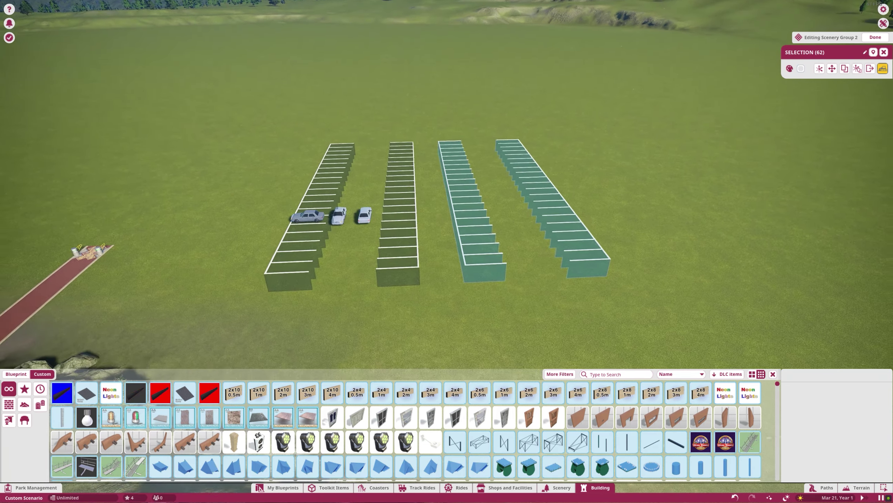
key("ctrl+d")
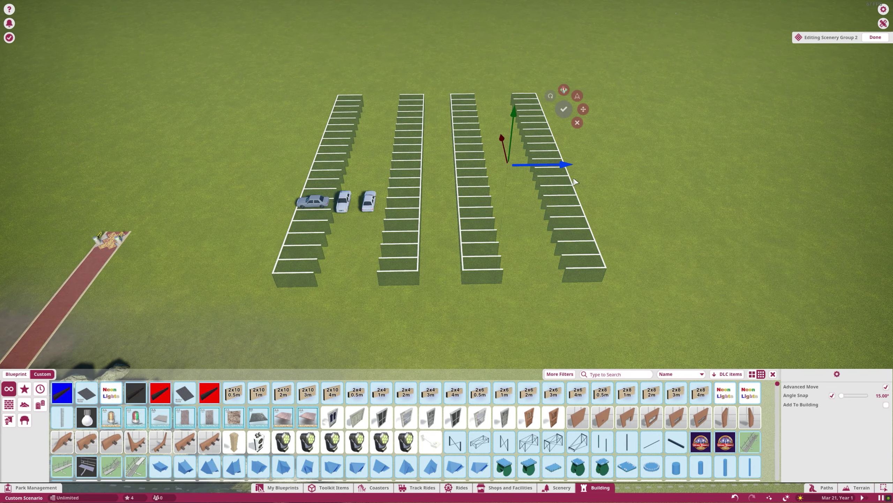
left_click_drag(574, 181, 610, 201)
key("Escape")
left_click_drag(216, 56, 615, 286)
key("ctrl+d")
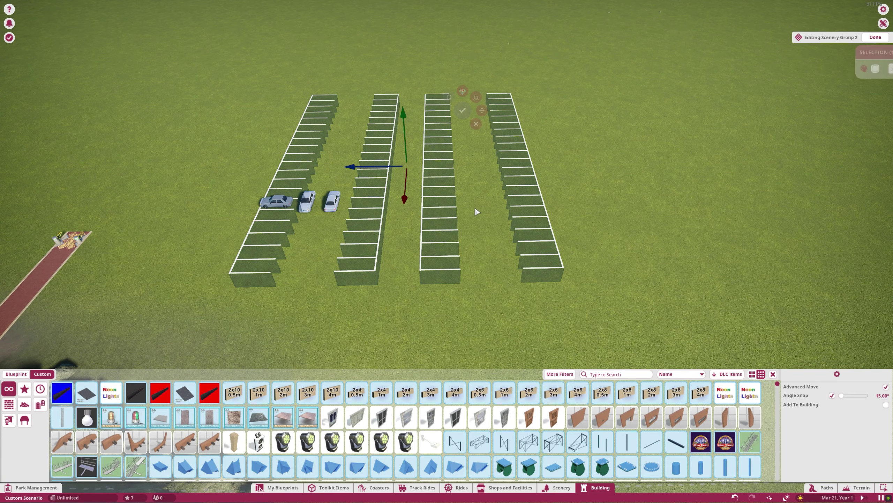
left_click_drag(374, 165, 562, 229)
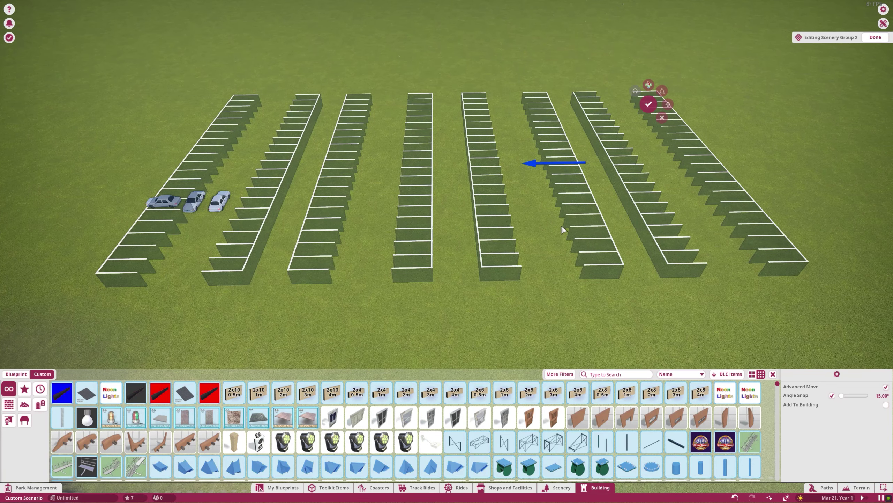
left_click(557, 229)
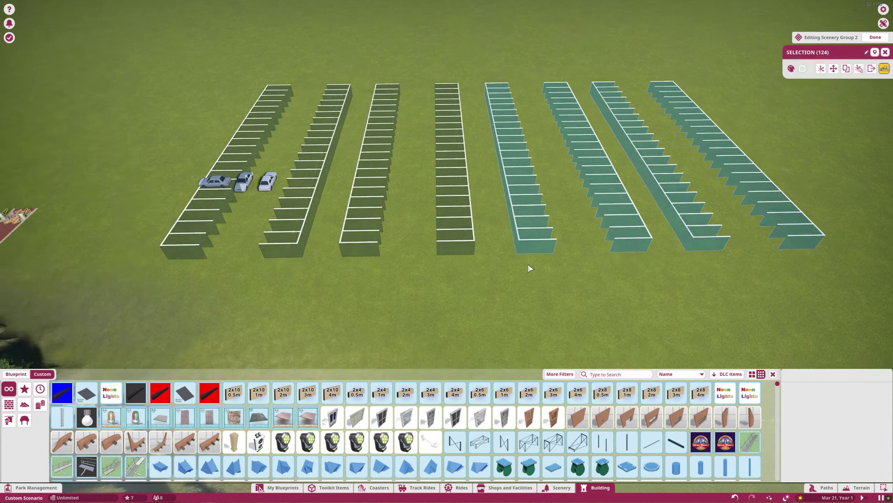
scroll(543, 247, "up", 5)
scroll(503, 258, "up", 5)
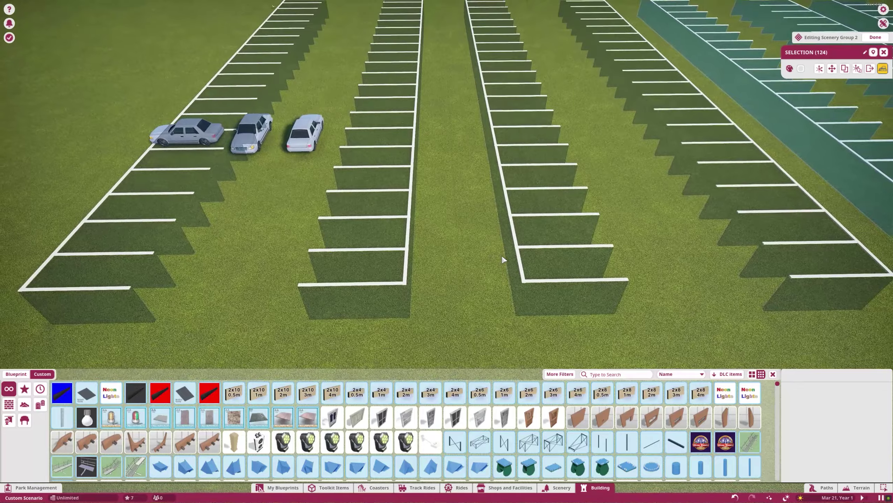
scroll(455, 273, "up", 3)
scroll(481, 240, "down", 5)
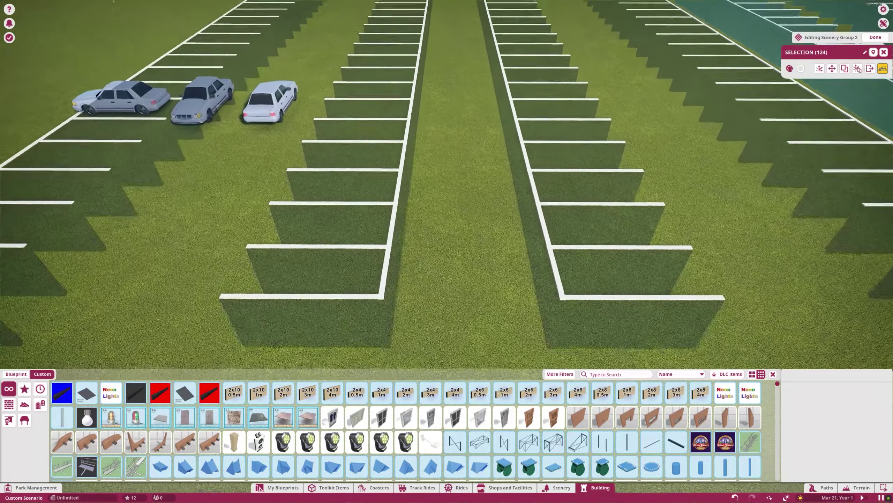
scroll(466, 239, "up", 5)
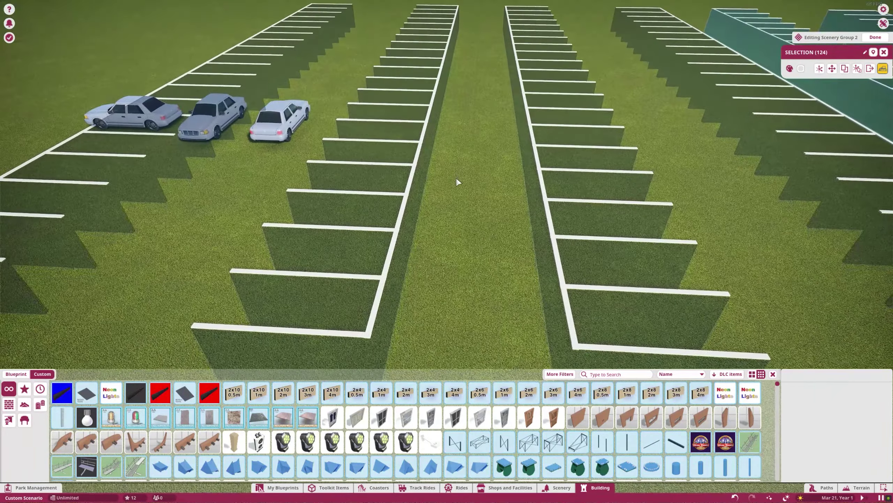
scroll(457, 177, "down", 2)
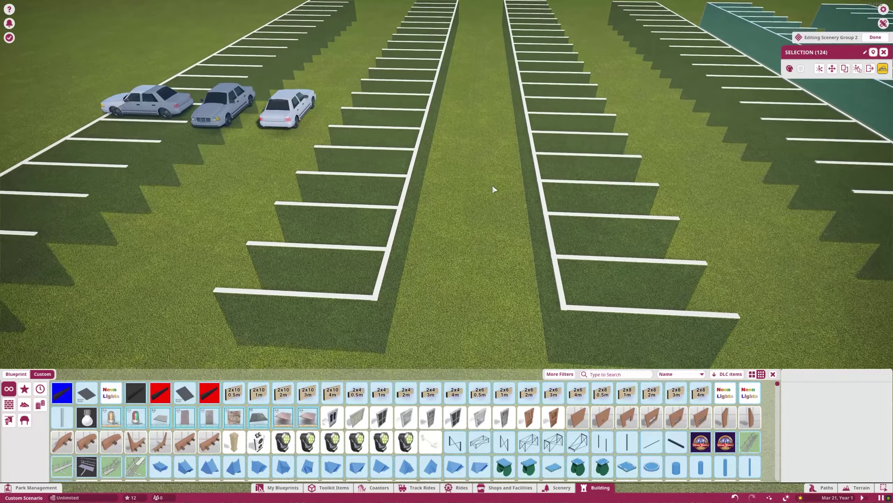
scroll(493, 186, "down", 1)
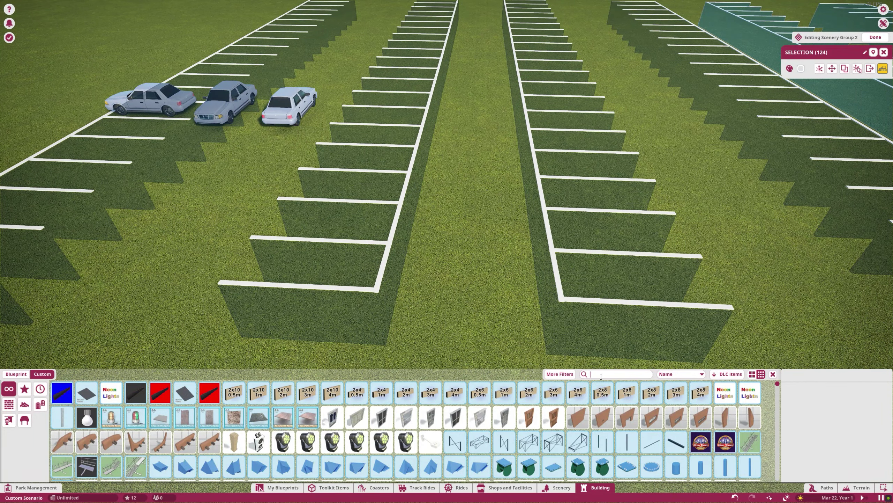
Search the scenery catalogue for 'plant' across All categories and pick a Modular Planter Top Corner piece
left_click(601, 376)
type("plant")
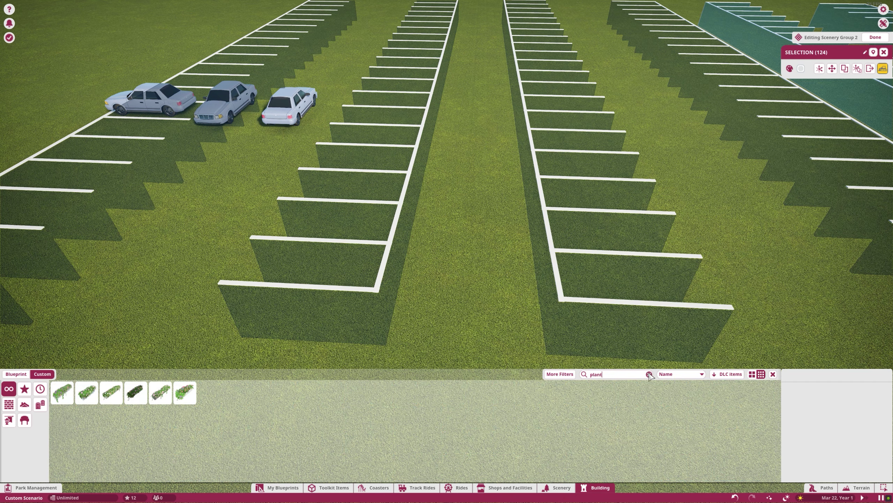
left_click(567, 489)
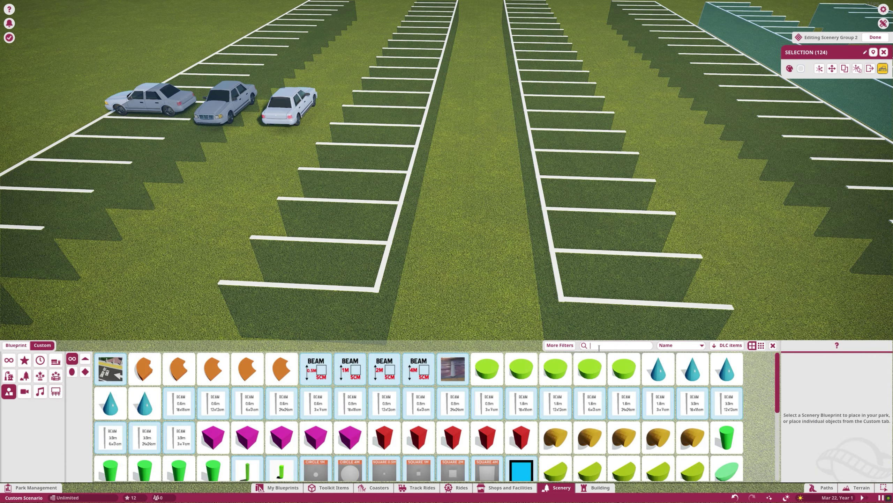
left_click(598, 348)
type("plant")
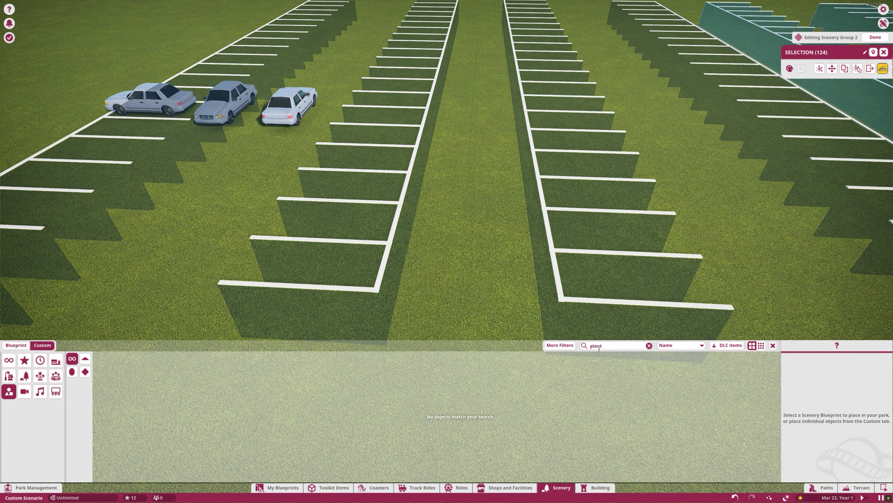
left_click(13, 361)
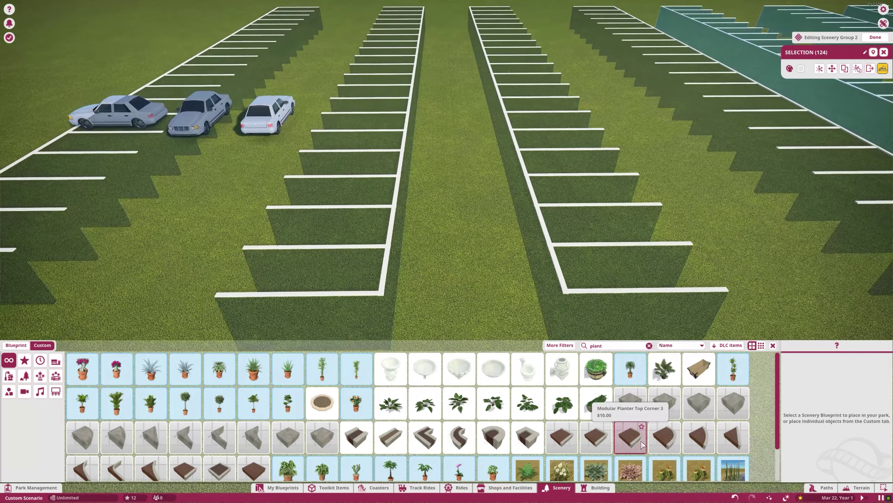
left_click(596, 437)
Place a straight Modular Planter Top Edge at ground level at the end of the gap between rows, using Advanced Move
scroll(486, 225, "up", 5)
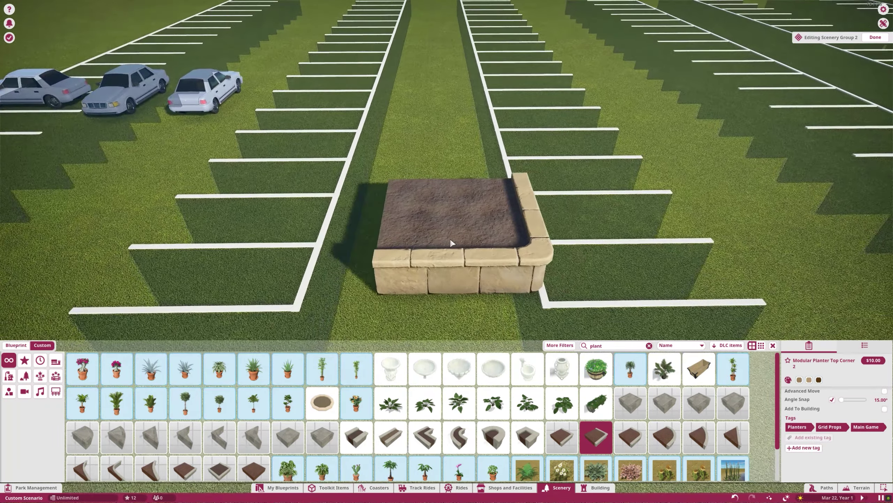
scroll(441, 246, "down", 3)
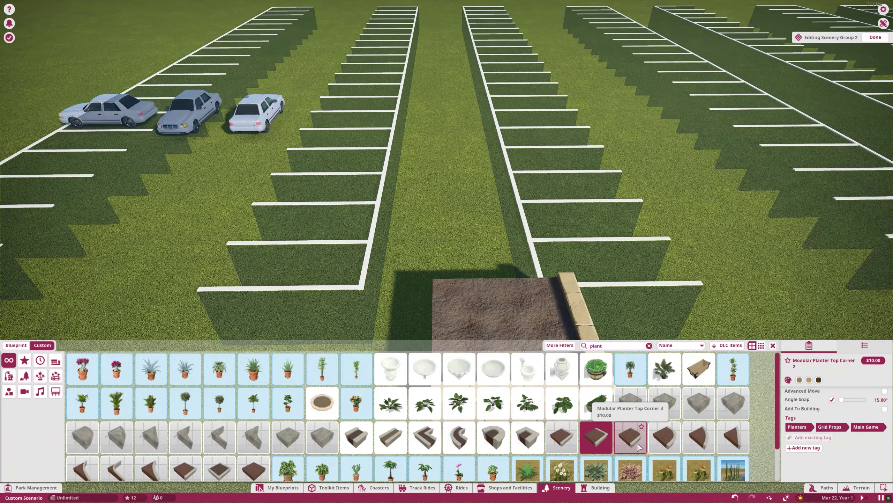
scroll(426, 405, "down", 1)
left_click(190, 447)
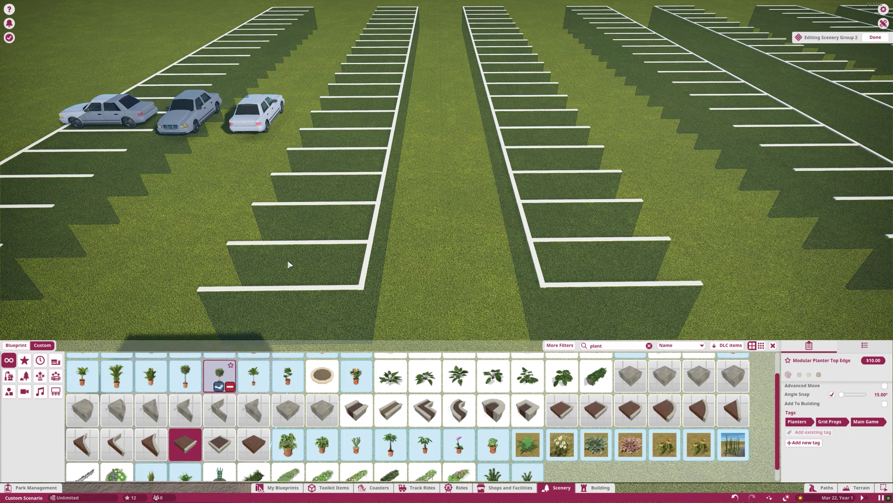
scroll(433, 259, "up", 3)
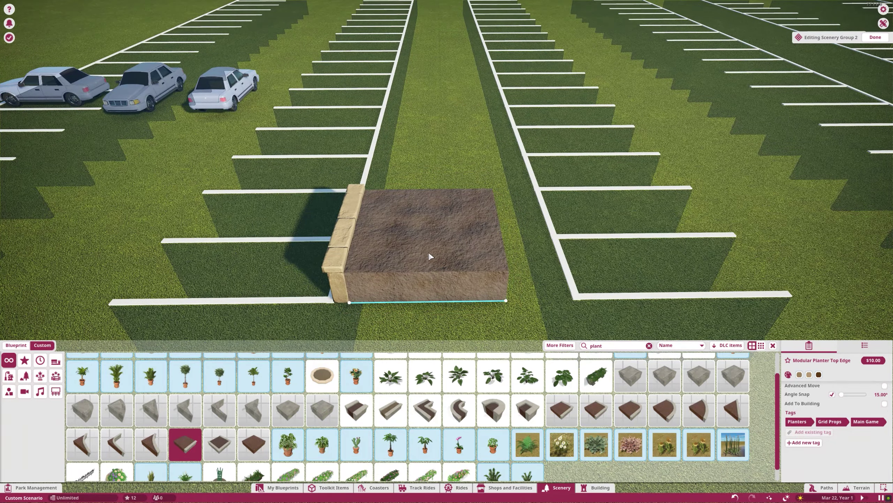
key("z")
scroll(430, 256, "down", 3)
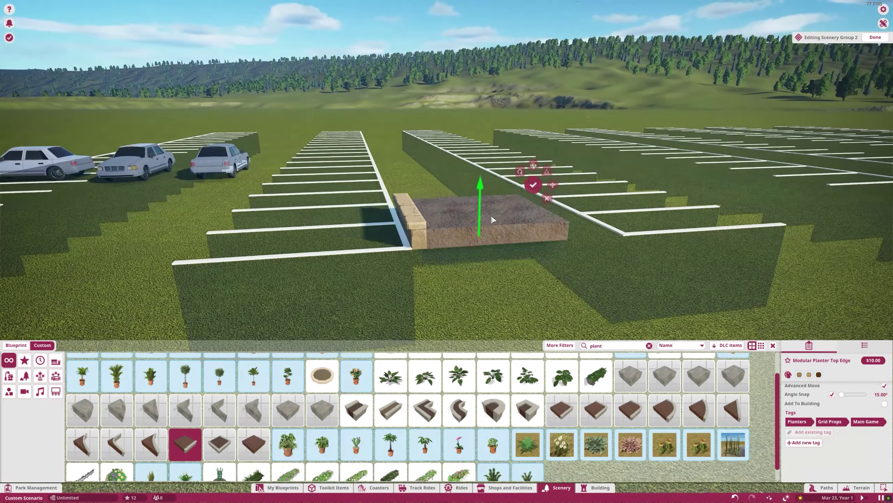
mouse_move(491, 217)
left_mouse_down()
mouse_move(496, 227)
mouse_move(488, 220)
left_mouse_up()
scroll(489, 221, "up", 5)
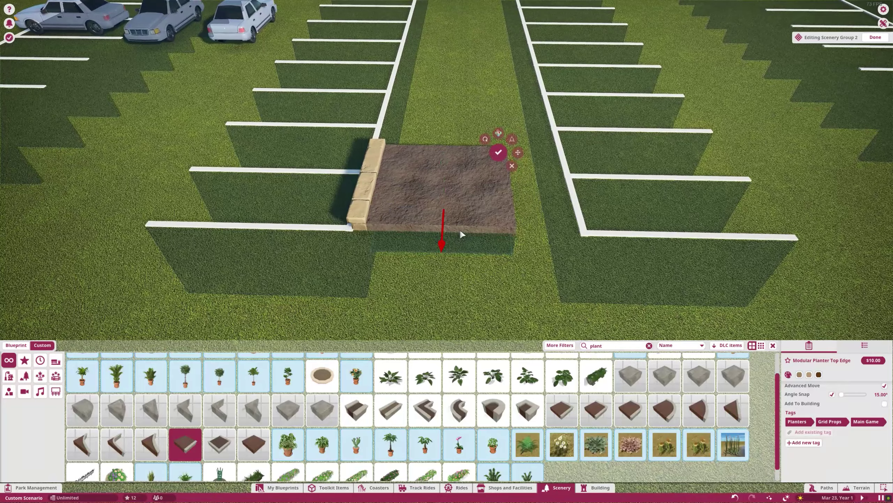
left_click(466, 231)
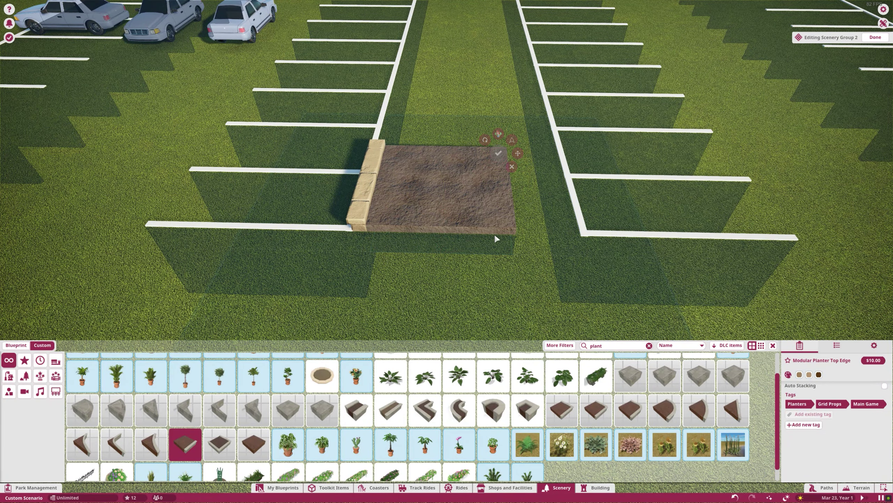
Add the planter's opposite stone edge so the soil bed is edged on both sides
scroll(503, 223, "down", 3)
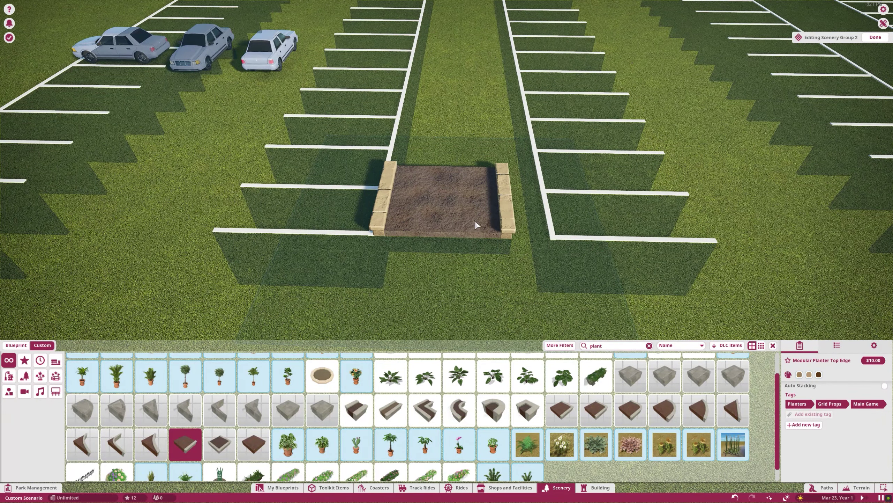
left_click(476, 225)
scroll(528, 211, "down", 5)
right_click(668, 235)
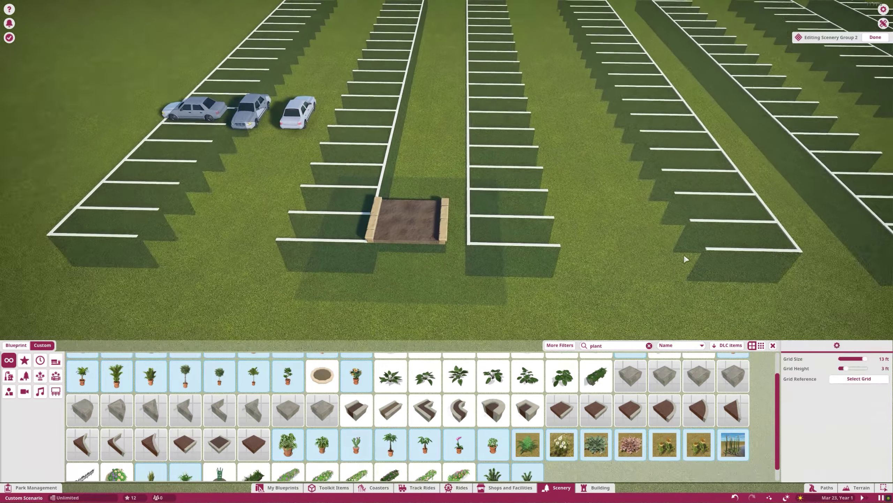
In Scenery Group 2, box-select all the parking rows right of the planter
left_click(772, 345)
scroll(543, 202, "down", 3)
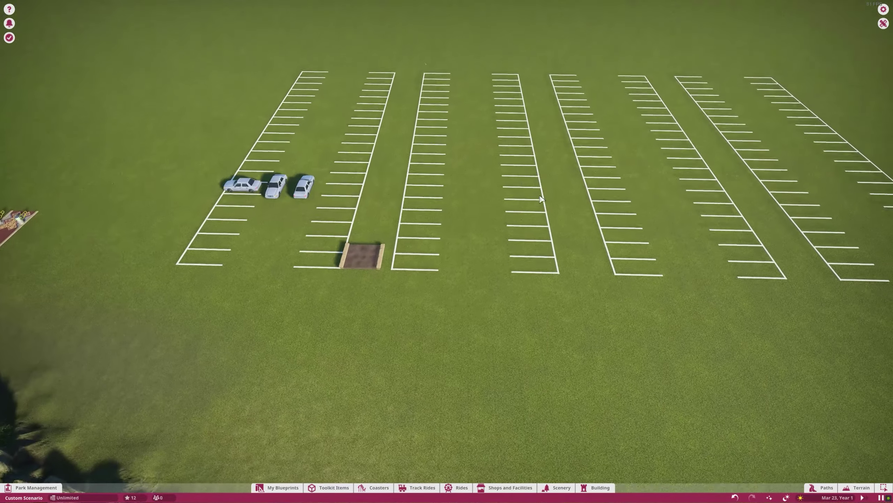
left_click(722, 134)
left_click(819, 143)
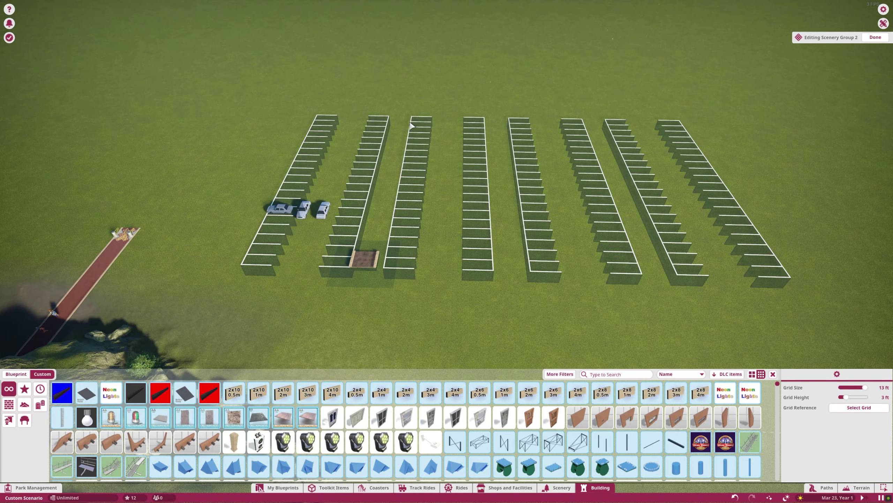
left_click_drag(467, 184, 790, 304)
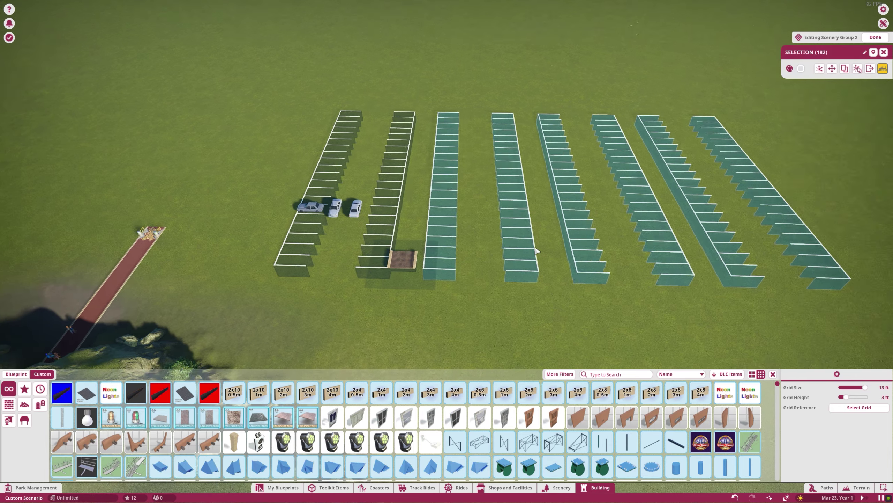
left_click_drag(450, 215, 485, 302)
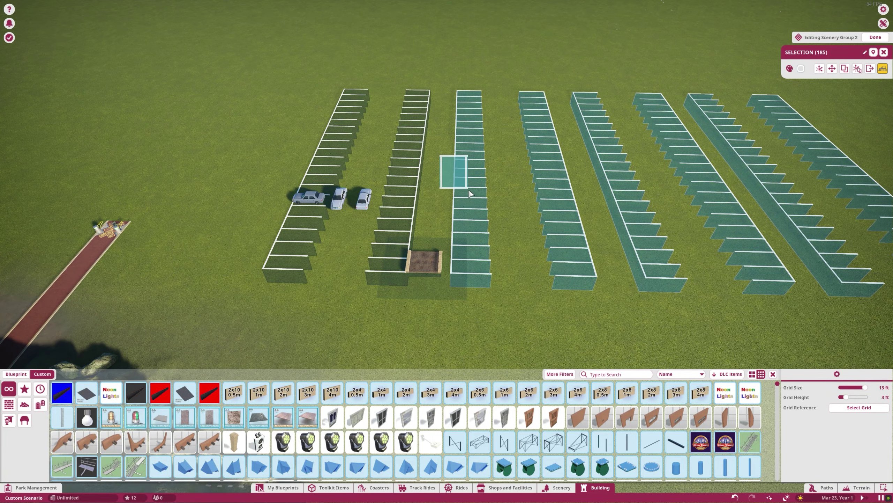
Slide the selected rows left along X with Advanced Move until they meet the planter
scroll(533, 229, "up", 3)
key("z")
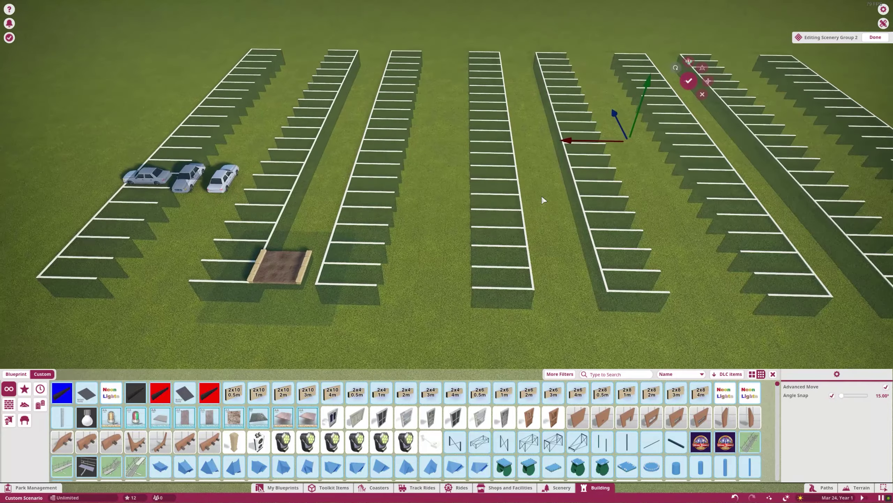
left_click_drag(616, 140, 604, 168)
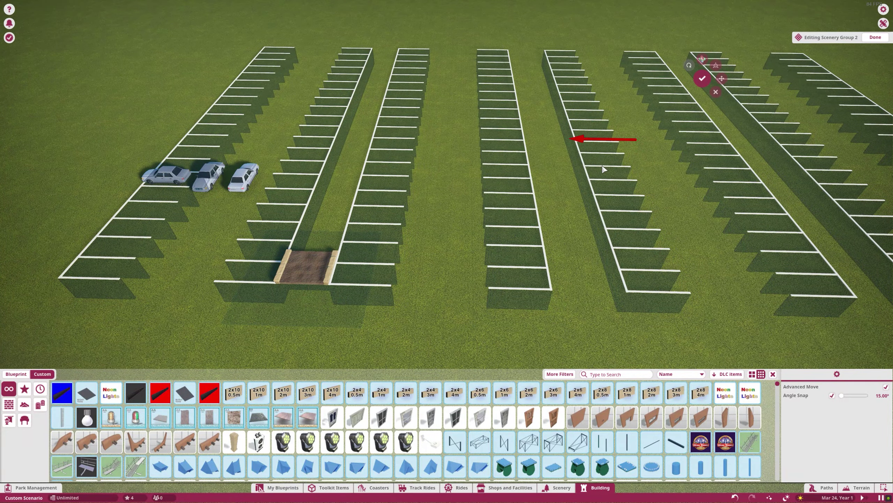
key("e")
scroll(473, 260, "up", 3)
key("Return")
left_click(476, 263)
scroll(522, 232, "up", 3)
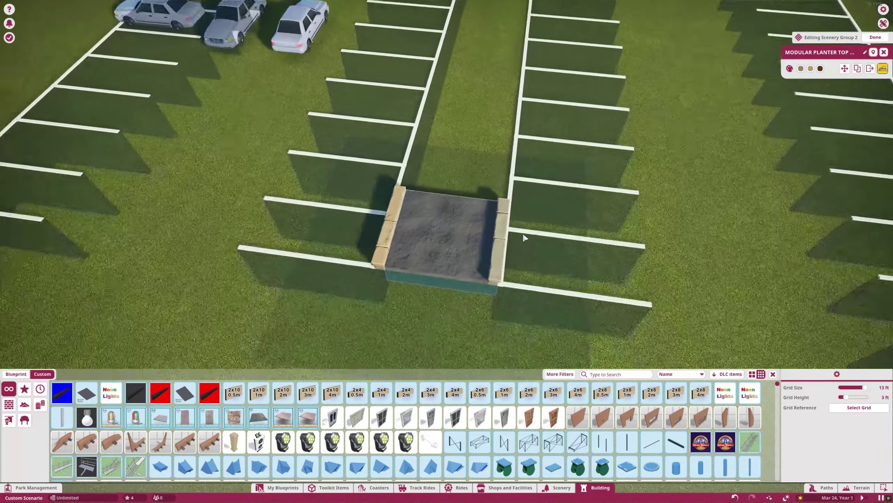
Stretch the planter along the median toward the far end of the rows
left_click(567, 195, "ctrl")
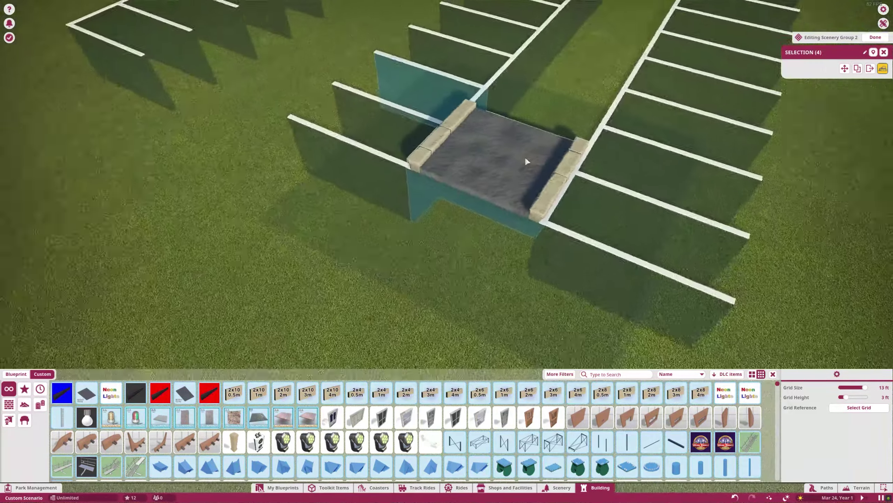
key("Escape")
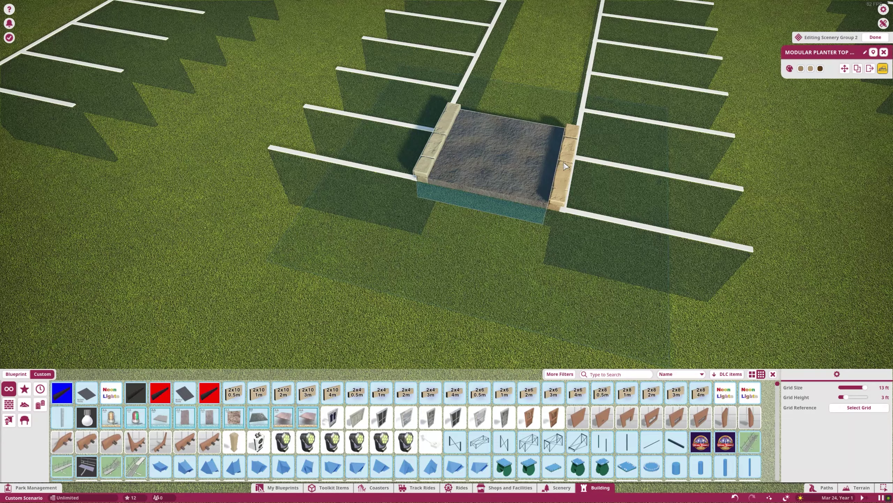
key("Escape")
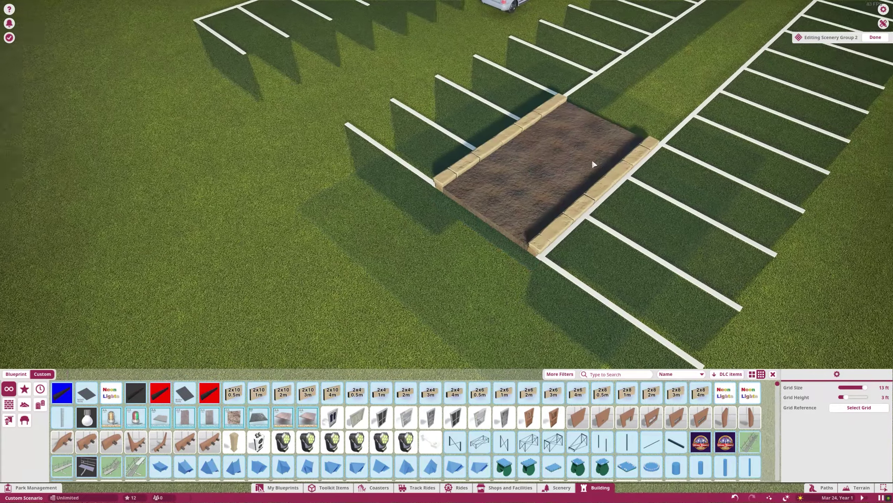
scroll(591, 159, "down", 5)
left_click_drag(463, 211, 548, 163)
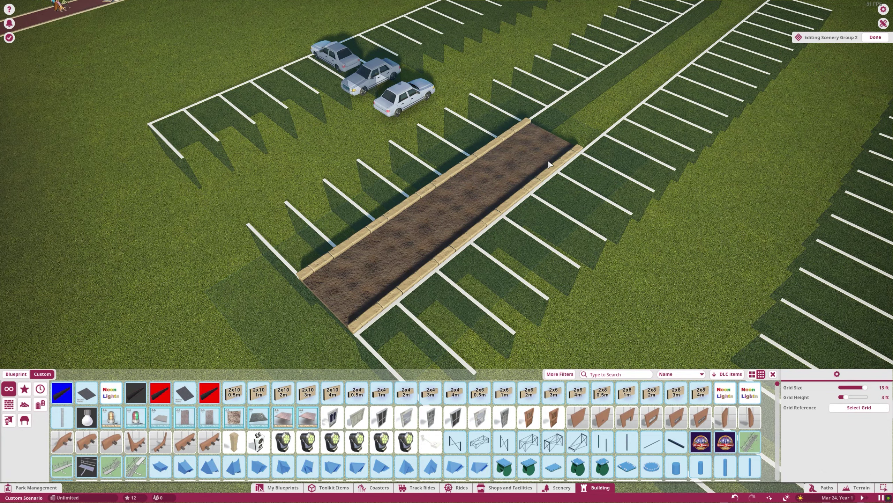
key("e")
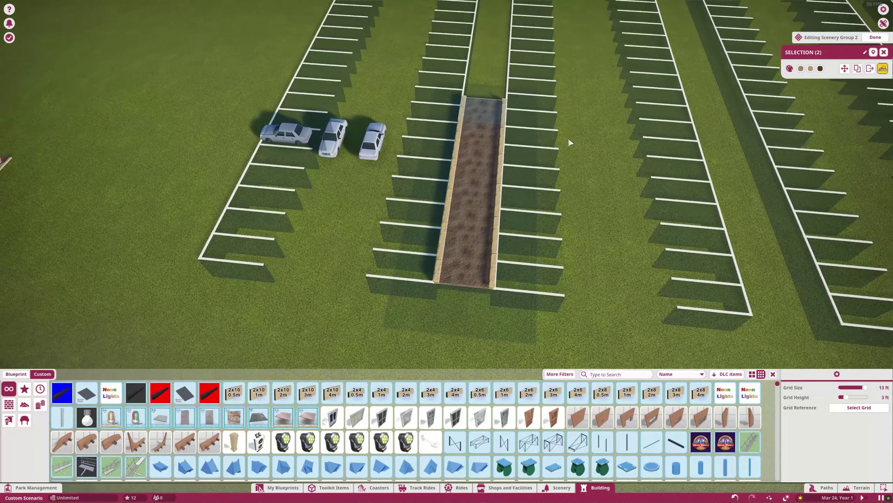
Reselect the planter segments and check the piece at its far end
scroll(479, 301, "up", 3)
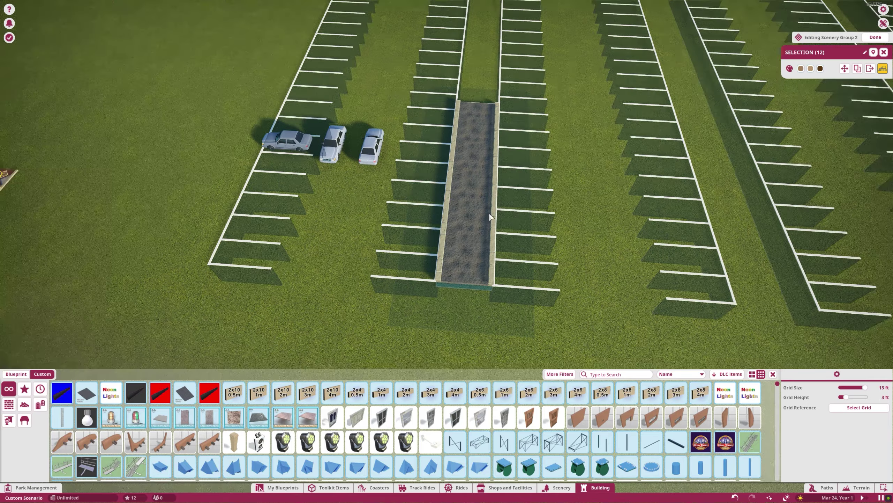
left_click(482, 130)
left_click_drag(514, 153, 471, 222)
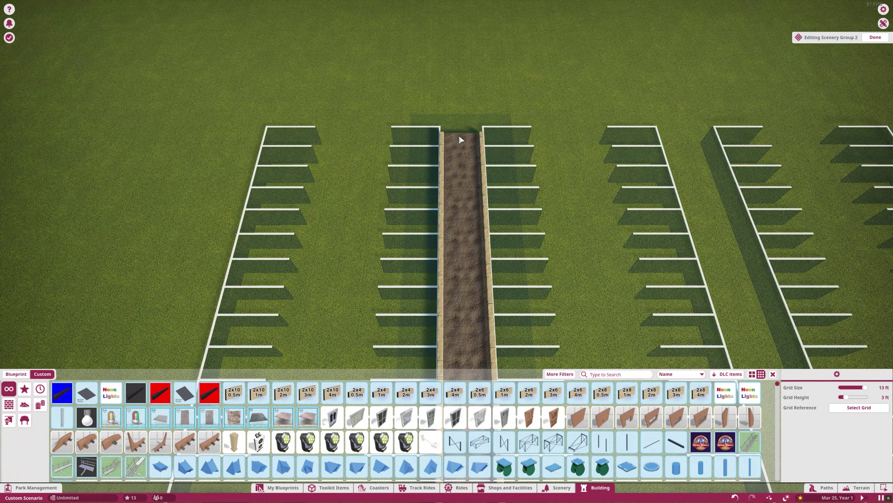
left_click_drag(466, 151, 432, 154)
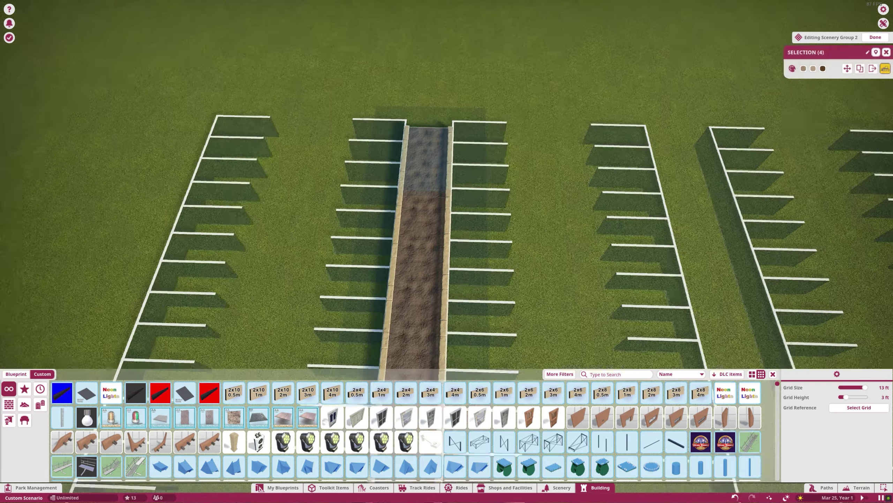
left_click(497, 172)
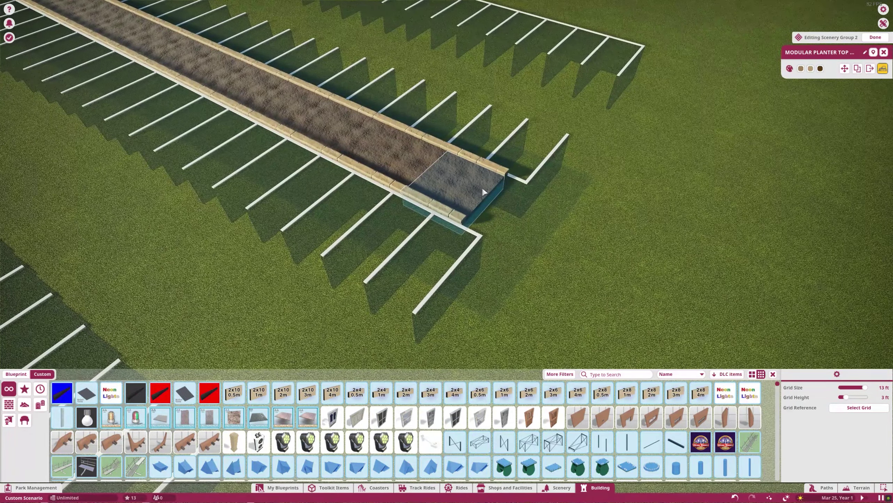